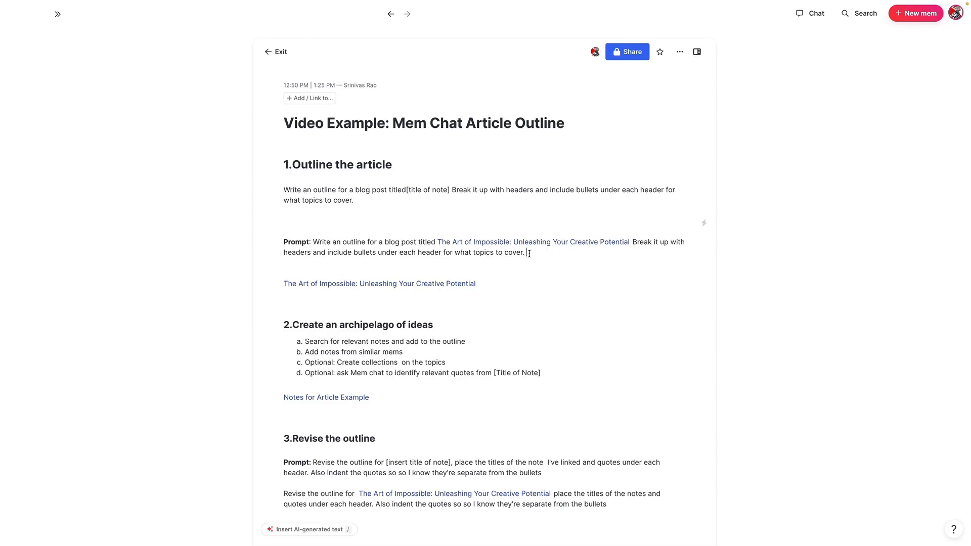
Copy the filled-in blog post outline prompt for The Art of Impossible from the note and send it in Mem Chat
{"action": "left_click_drag", "start_coordinate": [527, 252], "coordinate": [314, 247]}
{"action": "key", "text": "ctrl+c"}
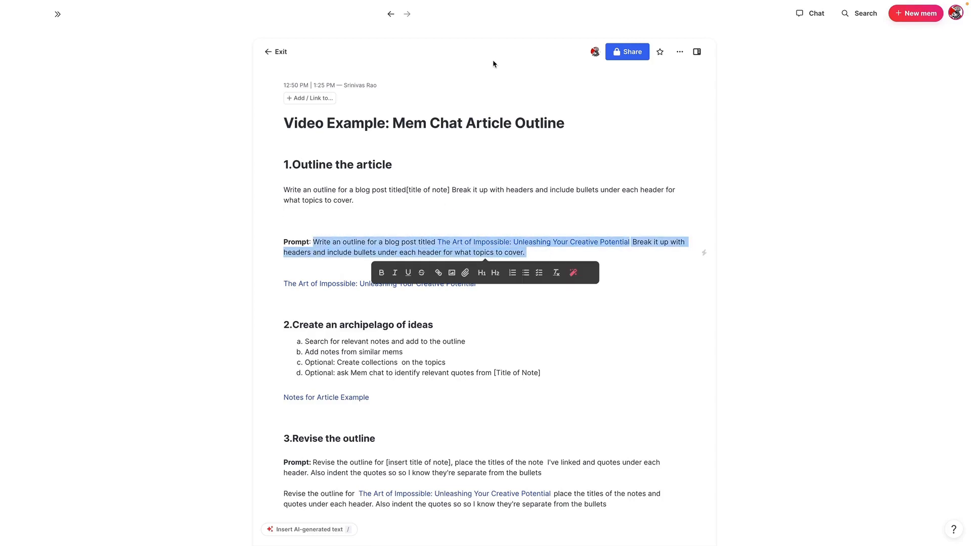
{"action": "left_click", "coordinate": [803, 19]}
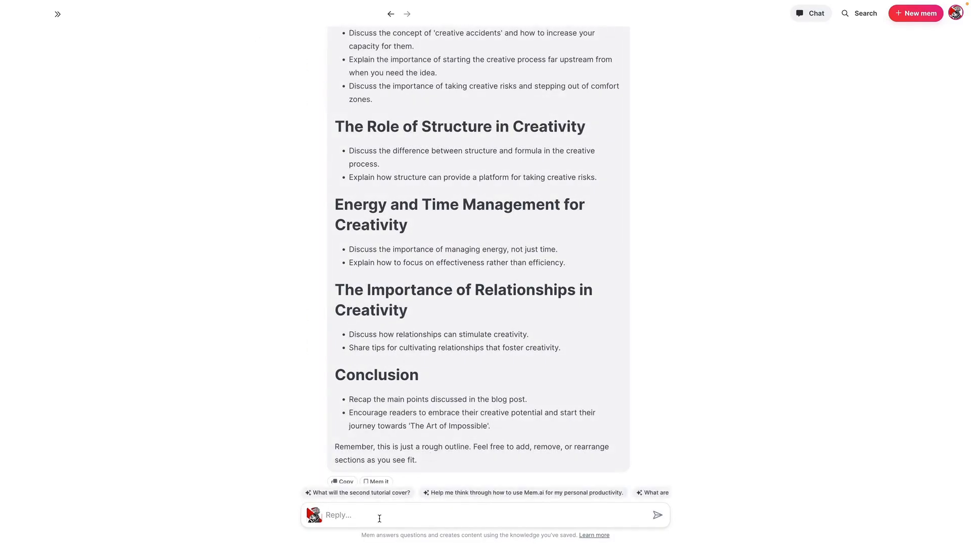
{"action": "key", "text": "ctrl+v"}
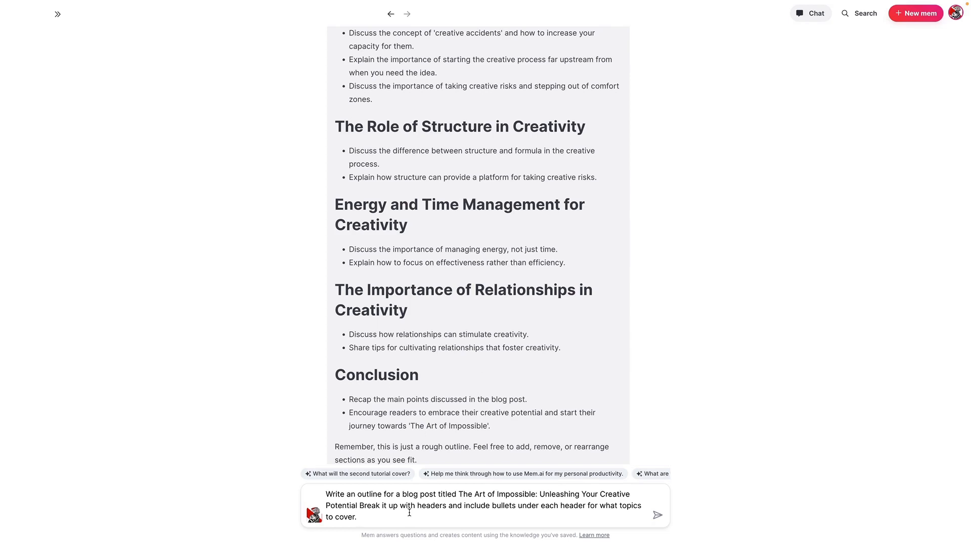
{"action": "key", "text": "Return"}
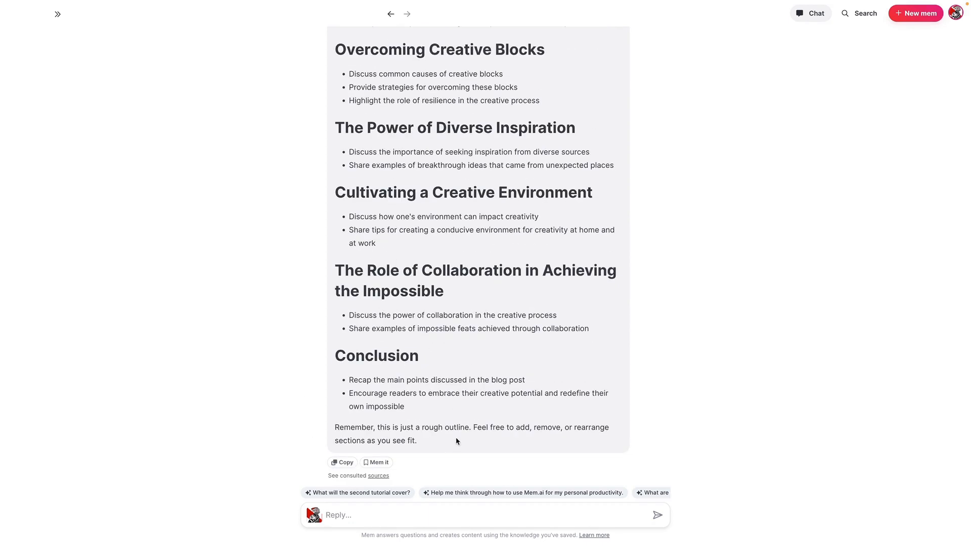
Copy the generated outline from the chat, paste it beneath the title of the linked The Art of Impossible note, and close that note
{"action": "left_click_drag", "start_coordinate": [456, 441], "coordinate": [326, 135]}
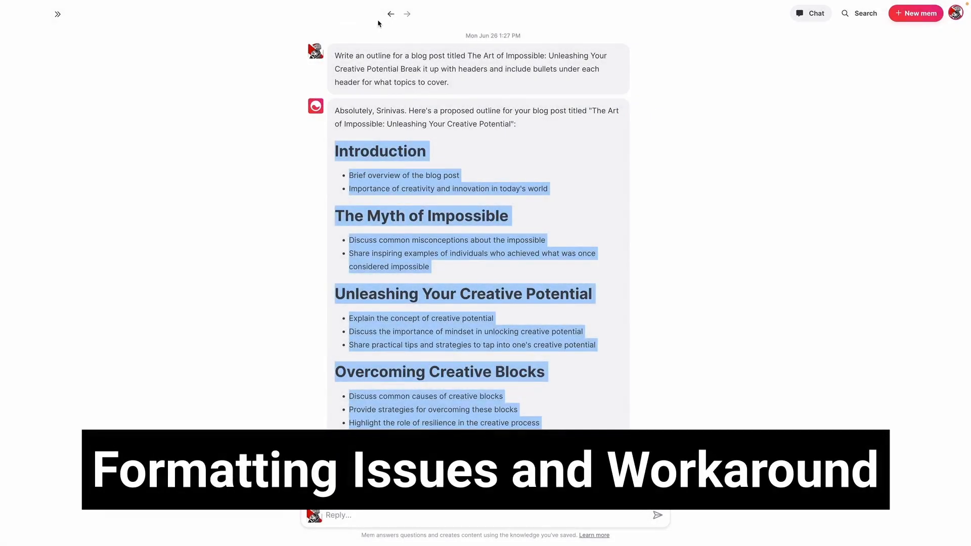
{"action": "left_click", "coordinate": [391, 13]}
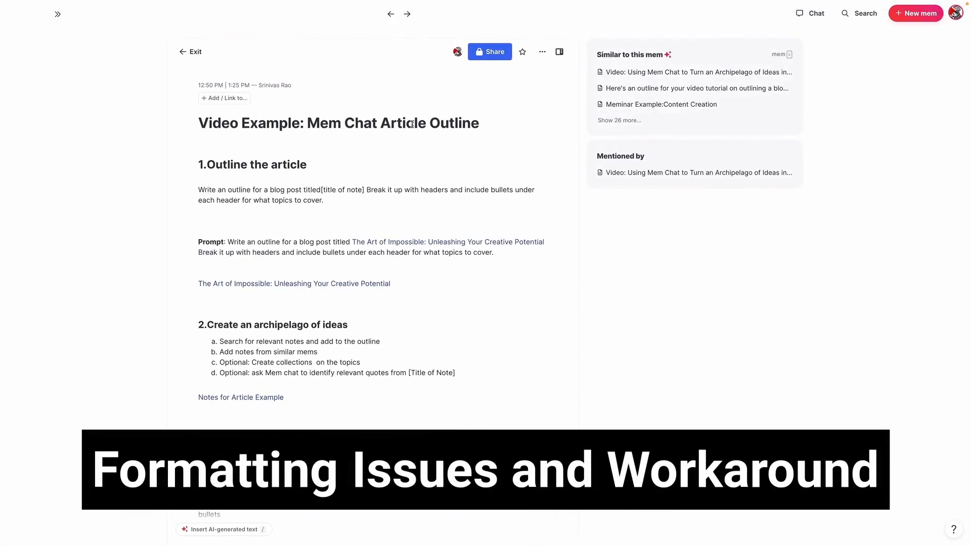
{"action": "left_click", "coordinate": [419, 245]}
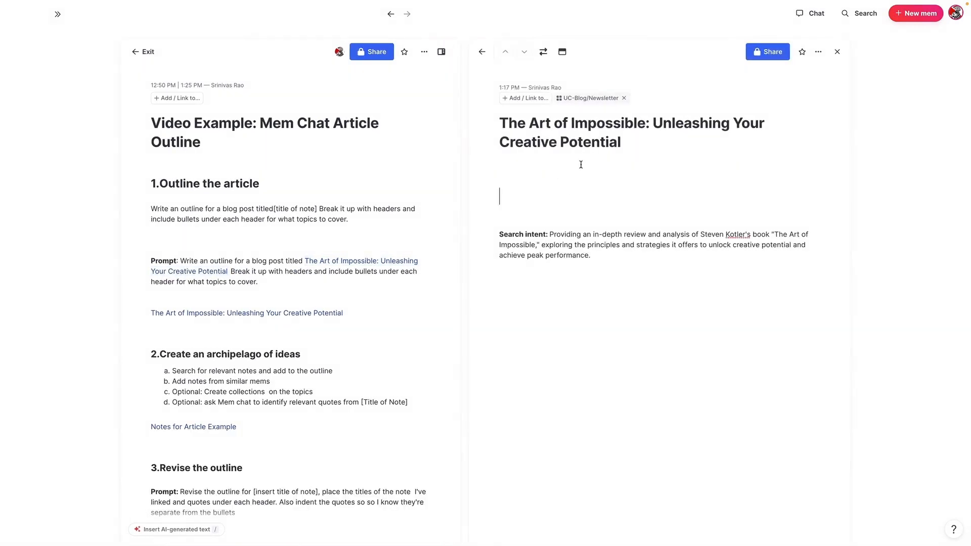
{"action": "left_click", "coordinate": [633, 153]}
{"action": "key", "text": "Return"}
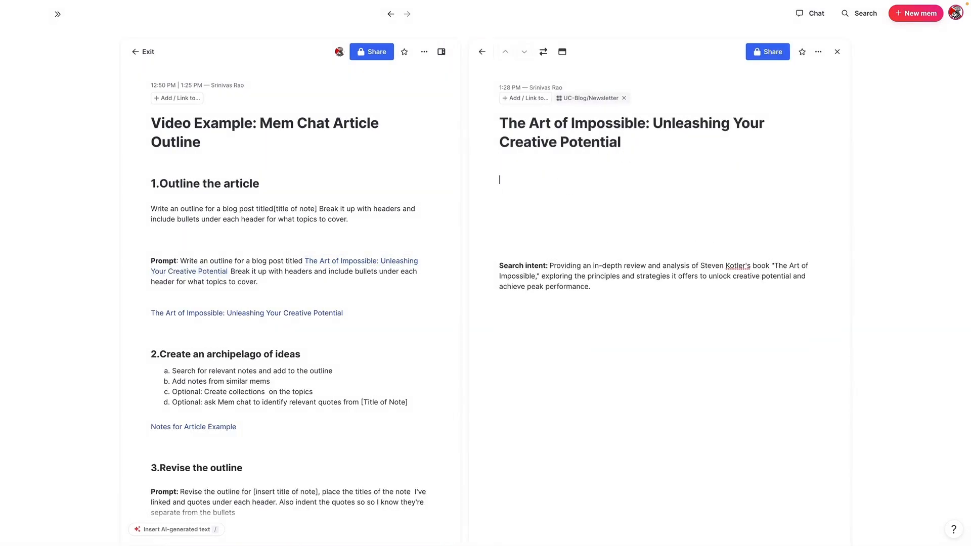
{"action": "key", "text": "ctrl+v"}
{"action": "scroll", "coordinate": [564, 224], "scroll_direction": "down", "scroll_amount": 4}
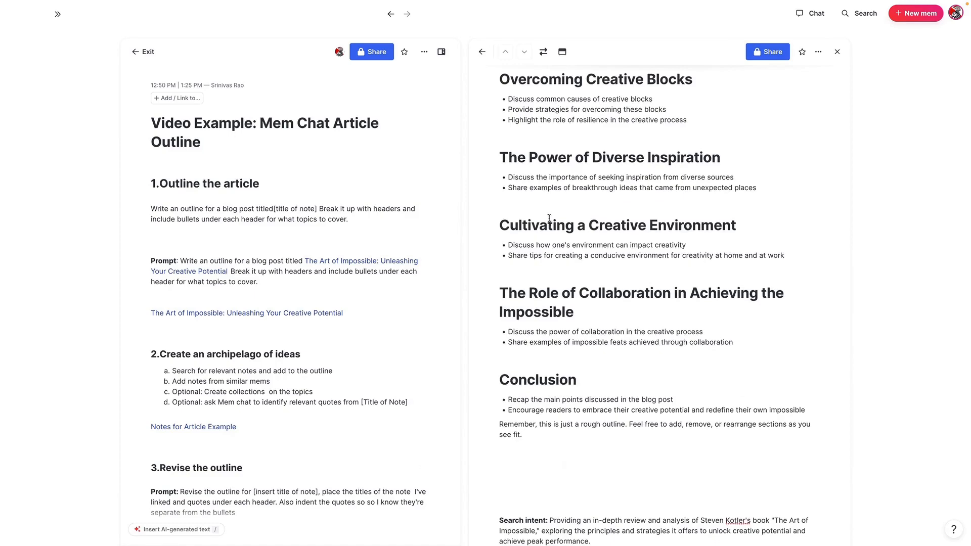
{"action": "scroll", "coordinate": [581, 242], "scroll_direction": "up", "scroll_amount": 8}
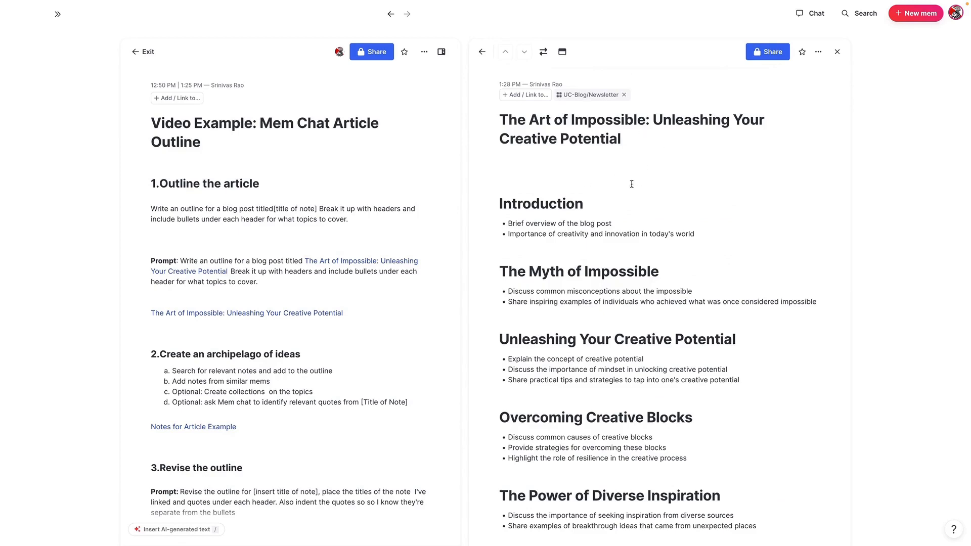
{"action": "scroll", "coordinate": [606, 268], "scroll_direction": "down", "scroll_amount": 1}
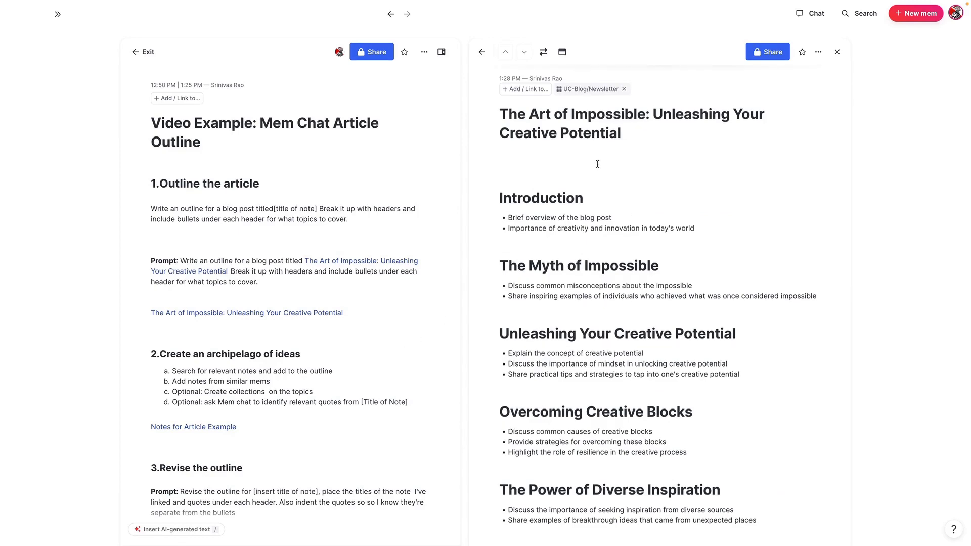
{"action": "scroll", "coordinate": [308, 268], "scroll_direction": "down", "scroll_amount": 5}
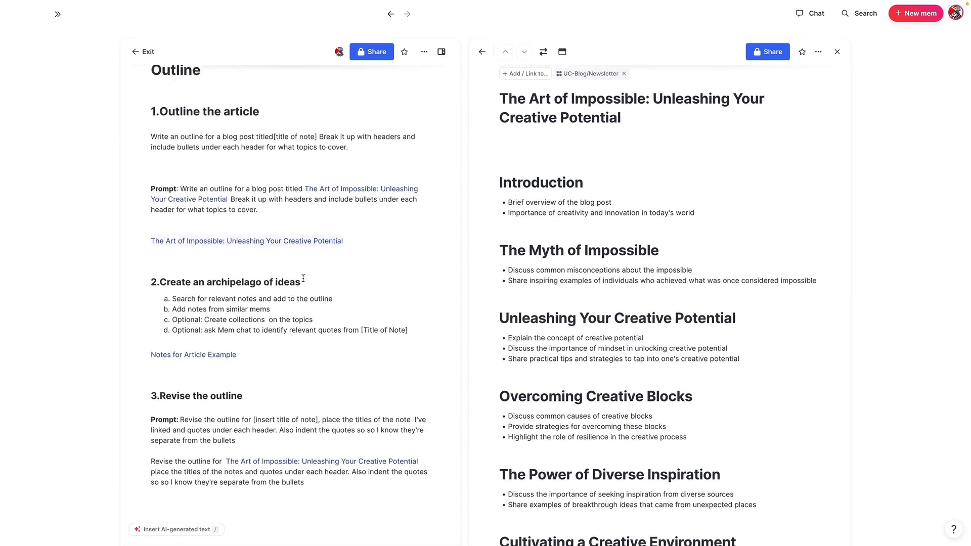
{"action": "scroll", "coordinate": [335, 274], "scroll_direction": "down", "scroll_amount": 1}
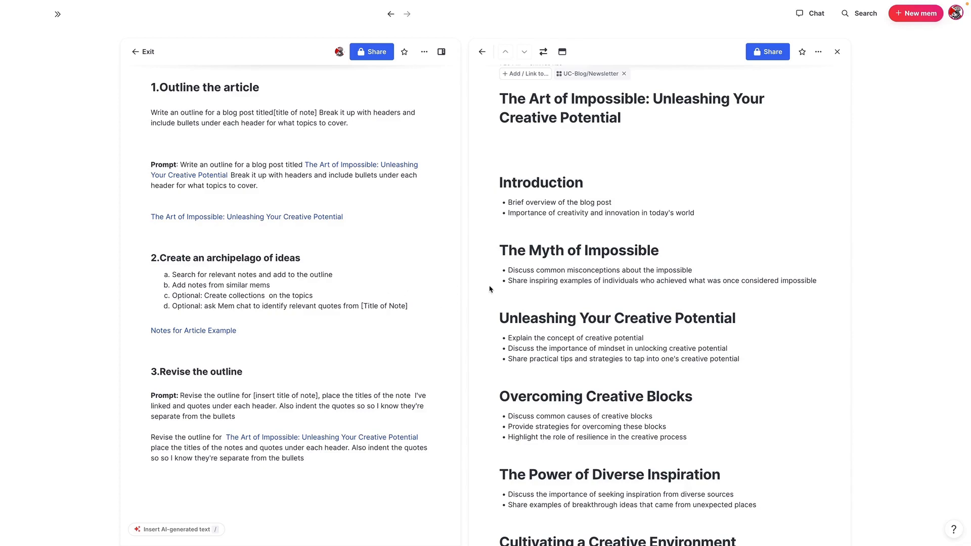
{"action": "left_click", "coordinate": [837, 51]}
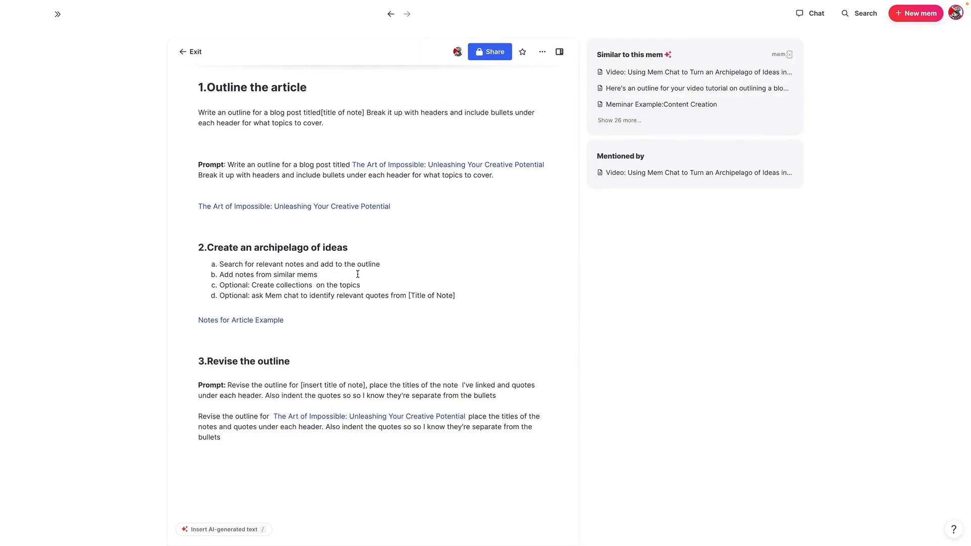
Search all notes for "flow" and browse the full results, using the offline results
{"action": "left_click", "coordinate": [845, 17]}
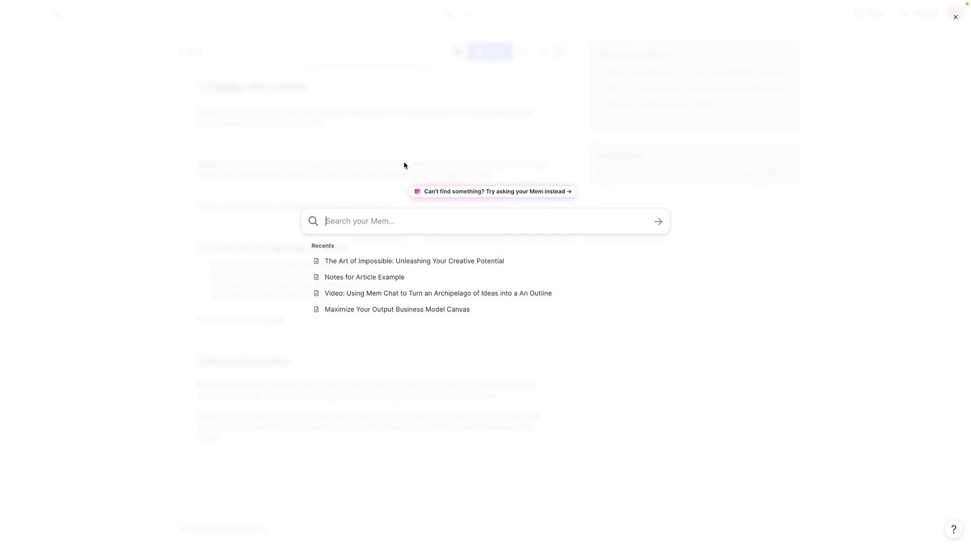
{"action": "type", "text": "flow"}
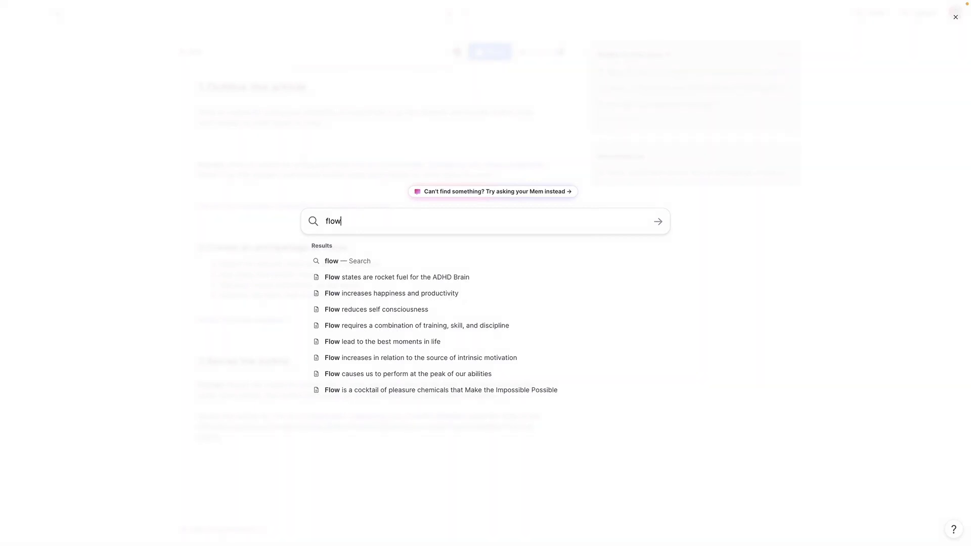
{"action": "key", "text": "Return"}
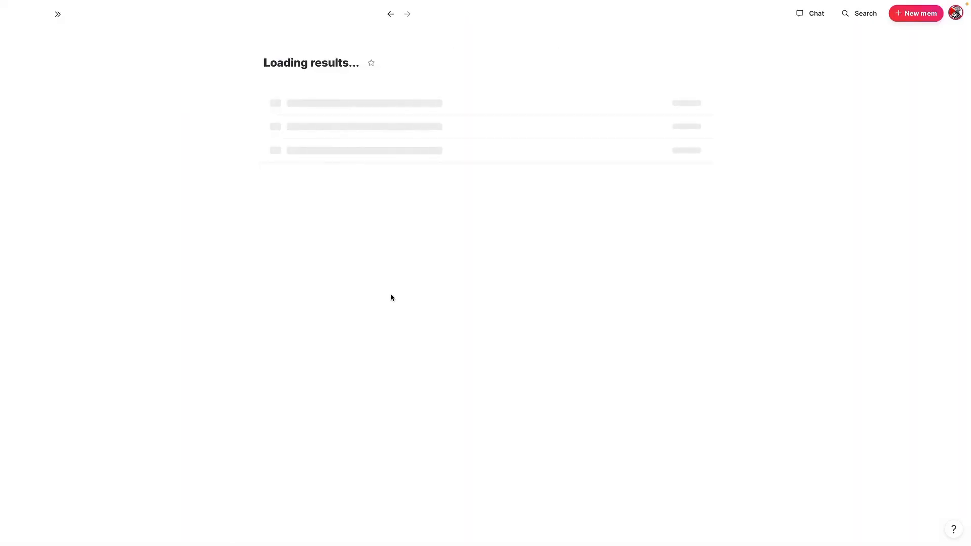
{"action": "scroll", "coordinate": [371, 260], "scroll_direction": "down", "scroll_amount": 10}
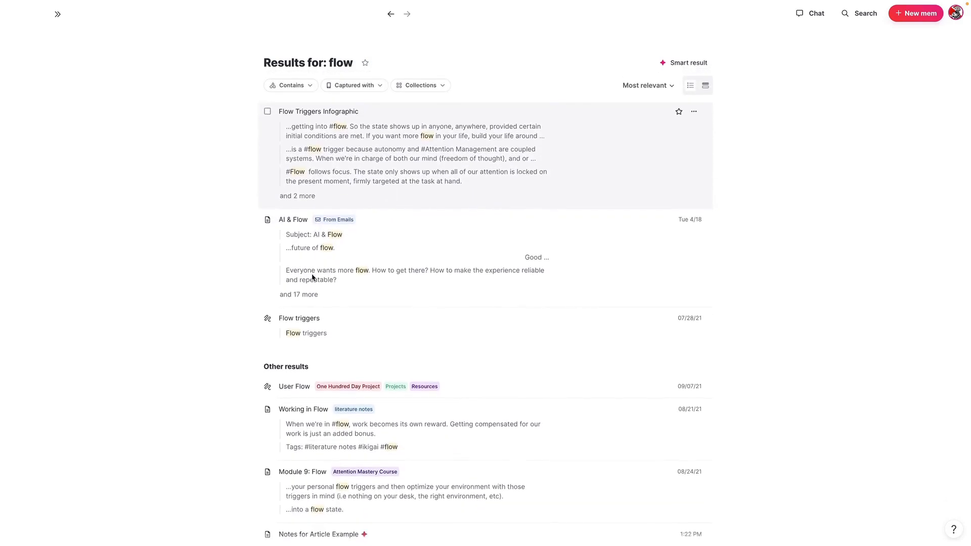
{"action": "scroll", "coordinate": [326, 292], "scroll_direction": "down", "scroll_amount": 10}
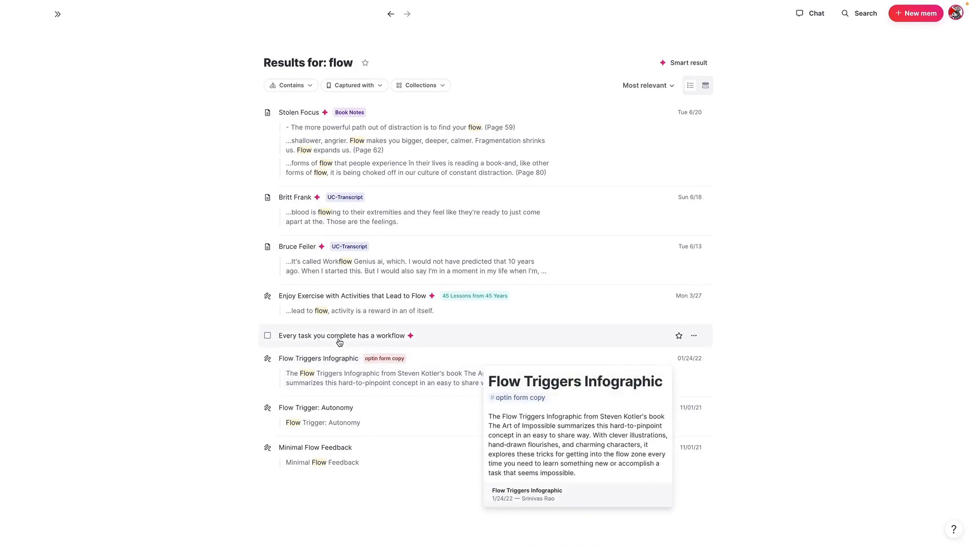
{"action": "scroll", "coordinate": [298, 321], "scroll_direction": "up", "scroll_amount": 10}
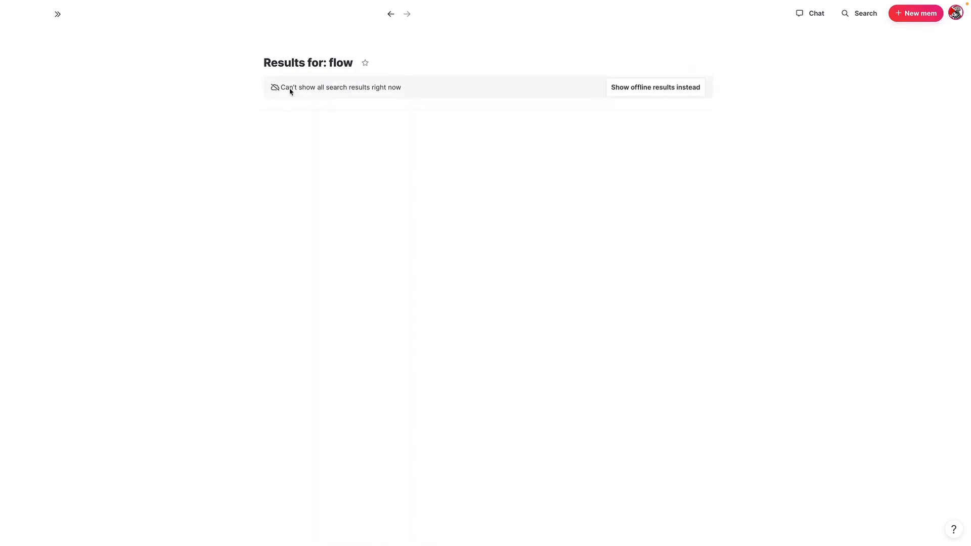
{"action": "left_click", "coordinate": [619, 91]}
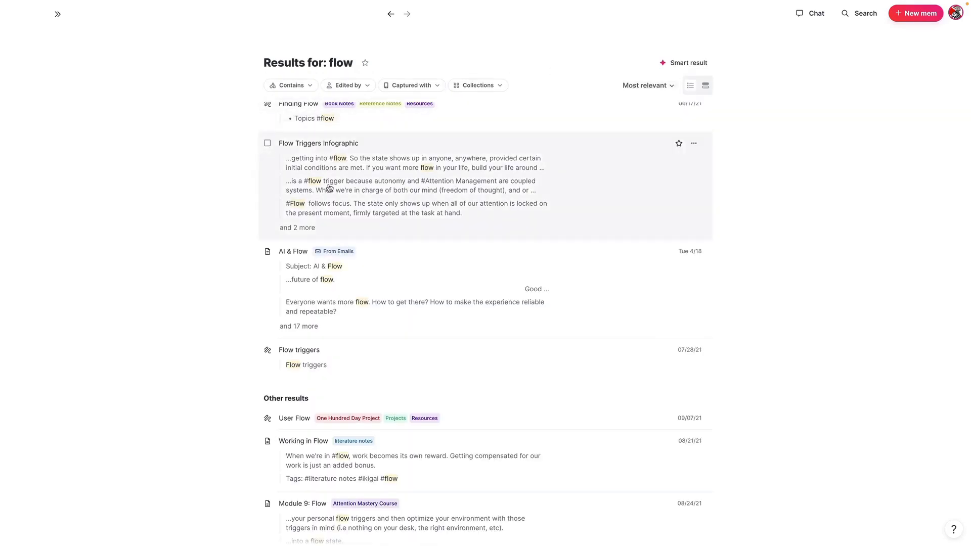
{"action": "scroll", "coordinate": [323, 190], "scroll_direction": "up", "scroll_amount": 2}
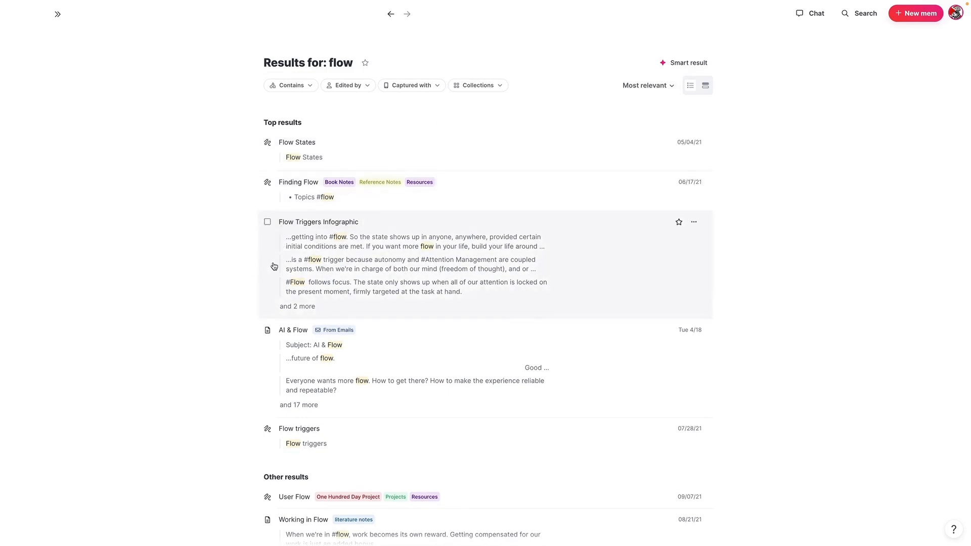
Mark Flow States, Finding Flow, Flow Triggers Infographic, AI & Flow, Working in Flow, Fragmentation vs Flow and Decoding the flow cycle for adding to a collection
{"action": "left_click", "coordinate": [266, 331]}
{"action": "left_click", "coordinate": [271, 222]}
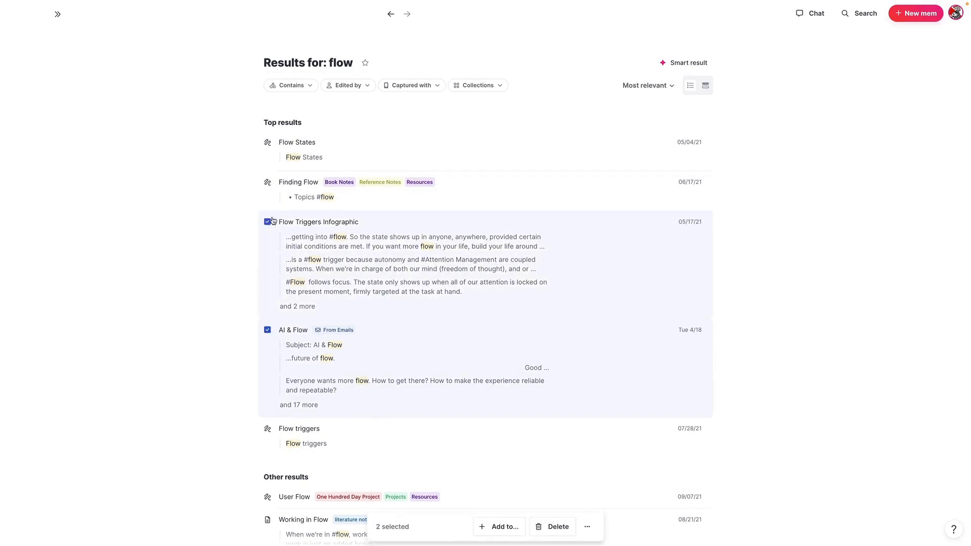
{"action": "left_click", "coordinate": [267, 182]}
{"action": "left_click", "coordinate": [267, 142]}
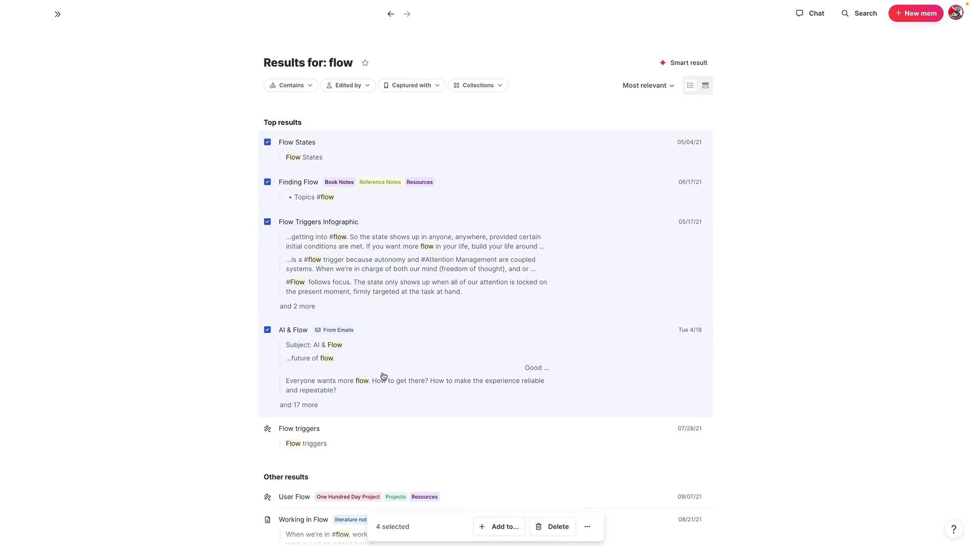
{"action": "scroll", "coordinate": [383, 376], "scroll_direction": "down", "scroll_amount": 4}
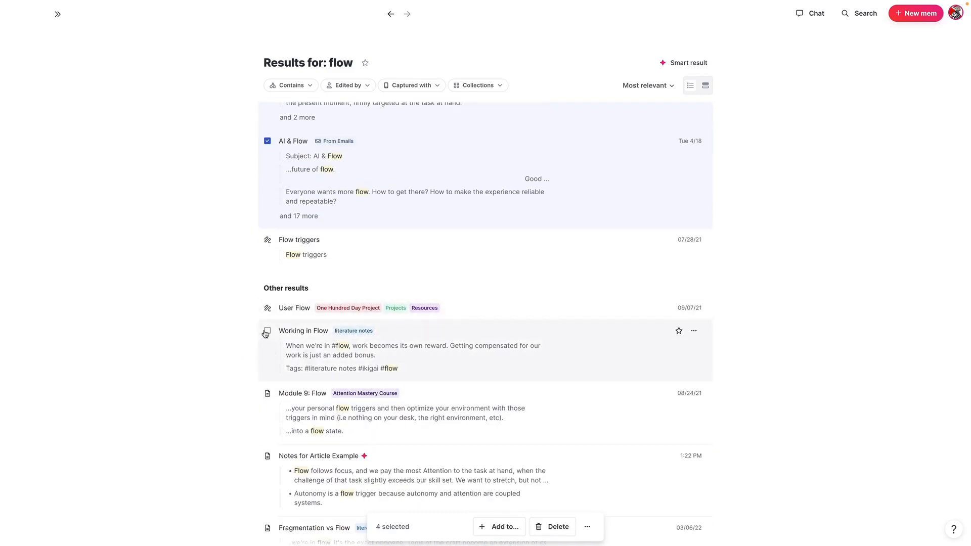
{"action": "left_click", "coordinate": [266, 330]}
{"action": "scroll", "coordinate": [358, 332], "scroll_direction": "down", "scroll_amount": 4}
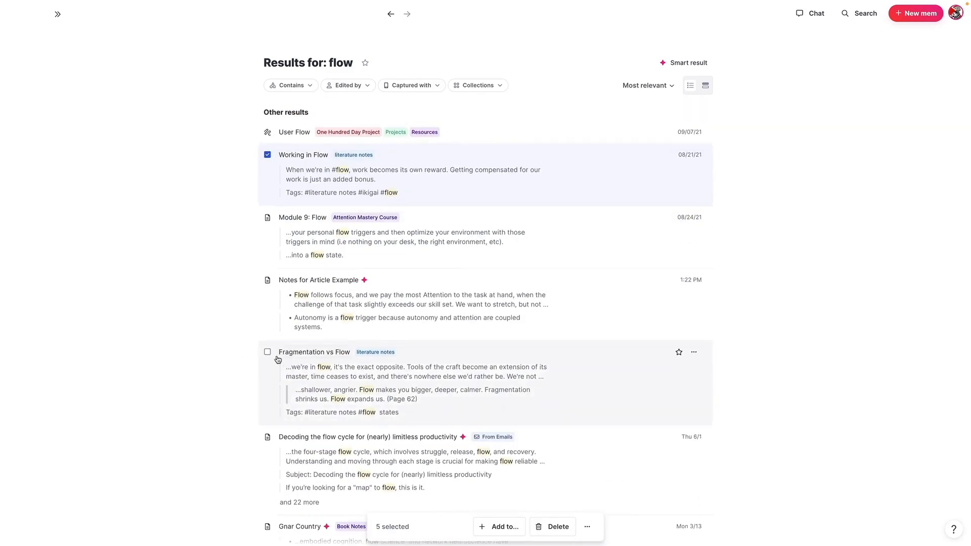
{"action": "left_click", "coordinate": [267, 352]}
{"action": "left_click", "coordinate": [268, 438]}
{"action": "left_click", "coordinate": [489, 527]}
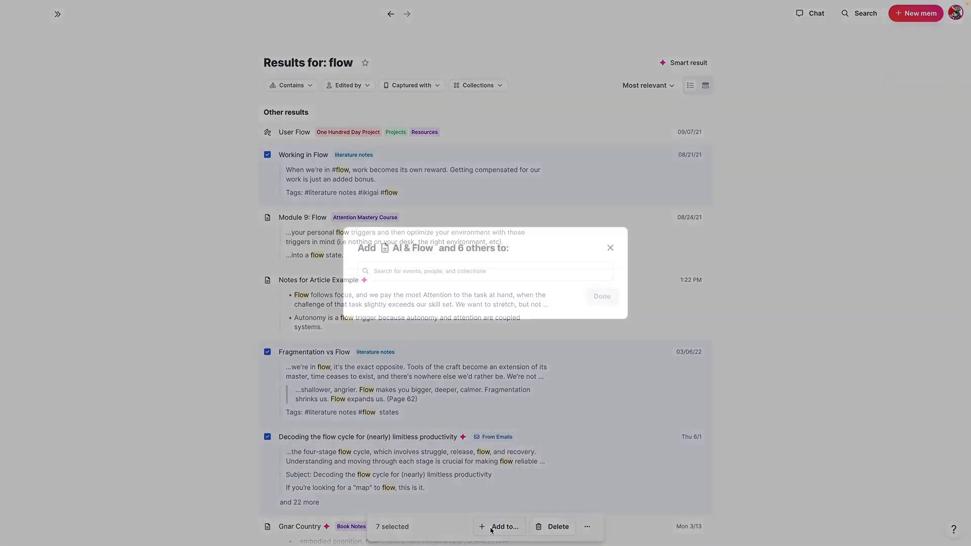
{"action": "left_click", "coordinate": [610, 248]}
{"action": "scroll", "coordinate": [341, 189], "scroll_direction": "up", "scroll_amount": 7}
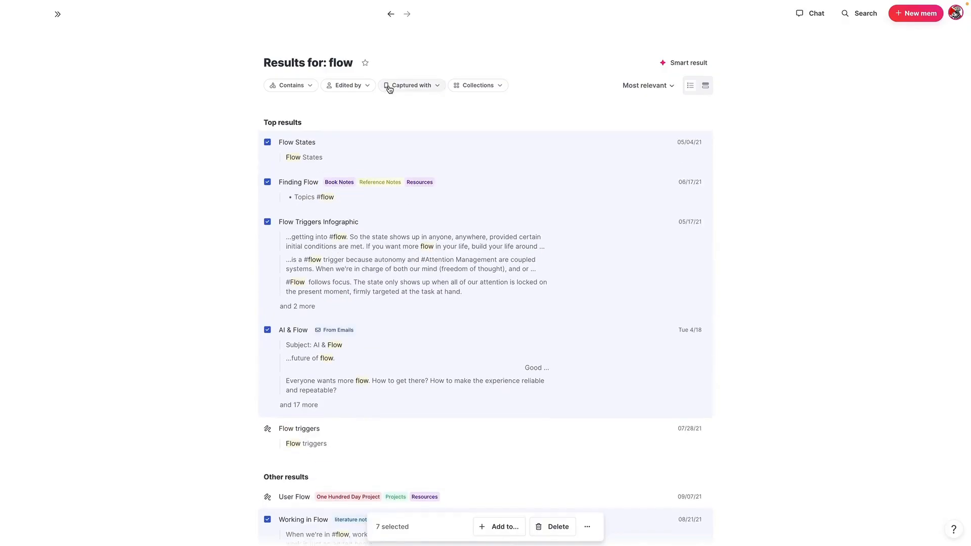
Return to the article outline example note and open its linked The Art of Impossible note alone in the main pane
{"action": "left_click", "coordinate": [389, 20]}
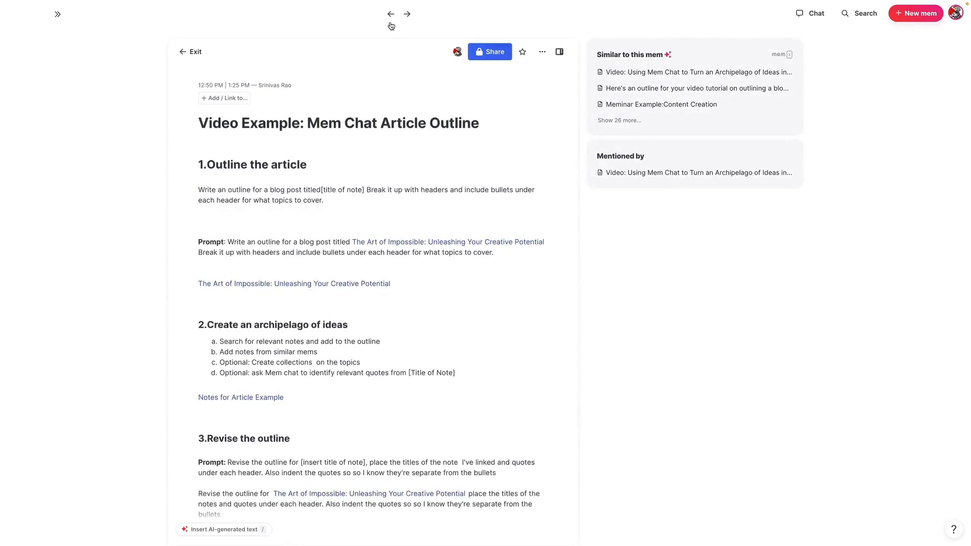
{"action": "scroll", "coordinate": [373, 212], "scroll_direction": "down", "scroll_amount": 3}
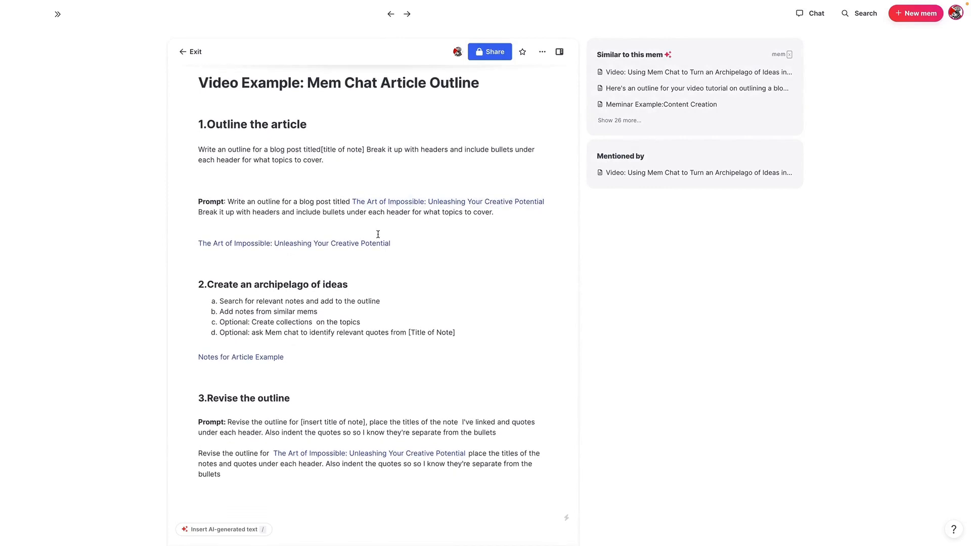
{"action": "scroll", "coordinate": [290, 267], "scroll_direction": "down", "scroll_amount": 3}
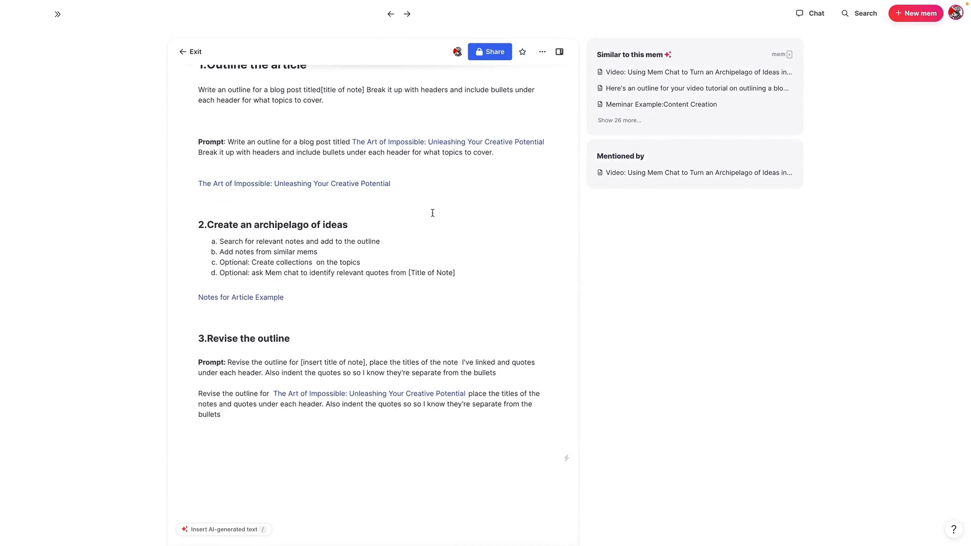
{"action": "scroll", "coordinate": [379, 223], "scroll_direction": "up", "scroll_amount": 4}
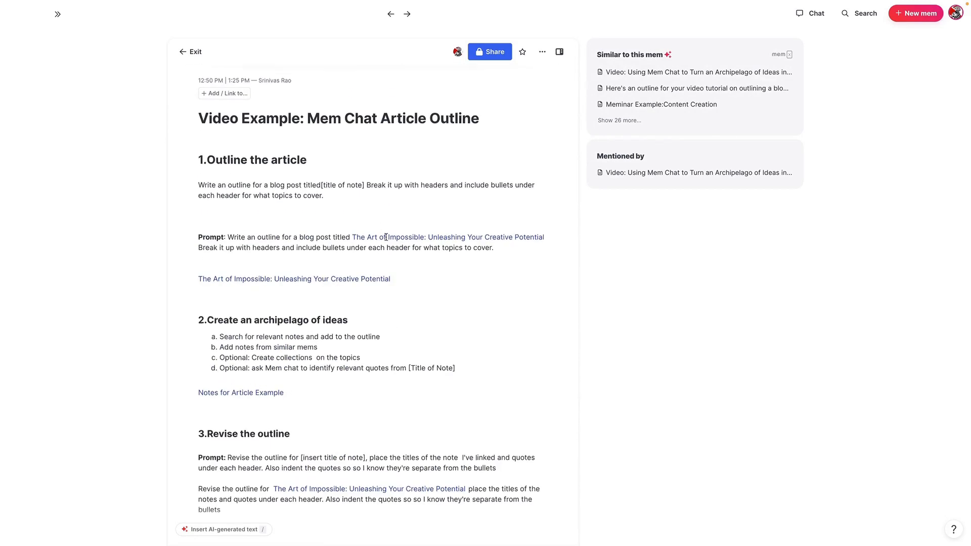
{"action": "scroll", "coordinate": [340, 407], "scroll_direction": "down", "scroll_amount": 1}
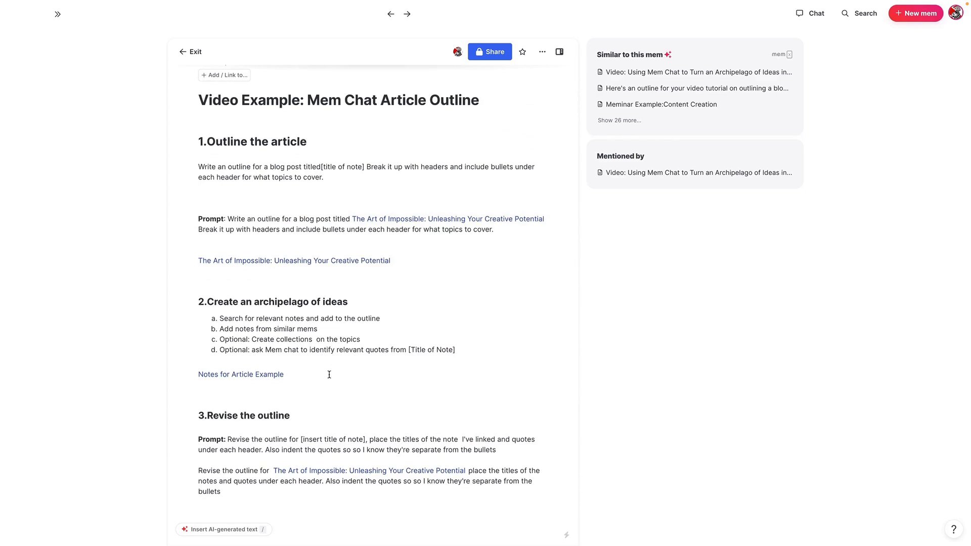
{"action": "left_click", "coordinate": [370, 261]}
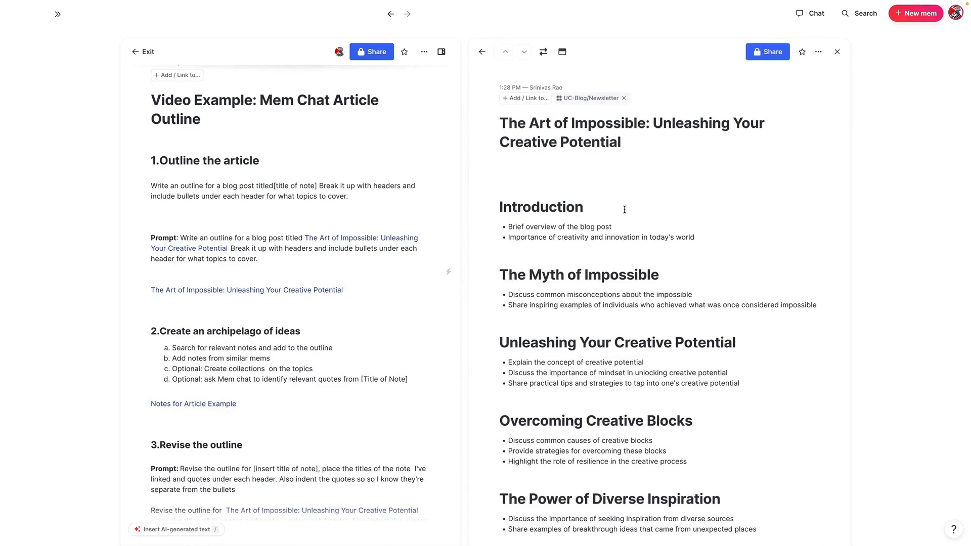
{"action": "left_click", "coordinate": [543, 52]}
{"action": "left_click", "coordinate": [837, 52]}
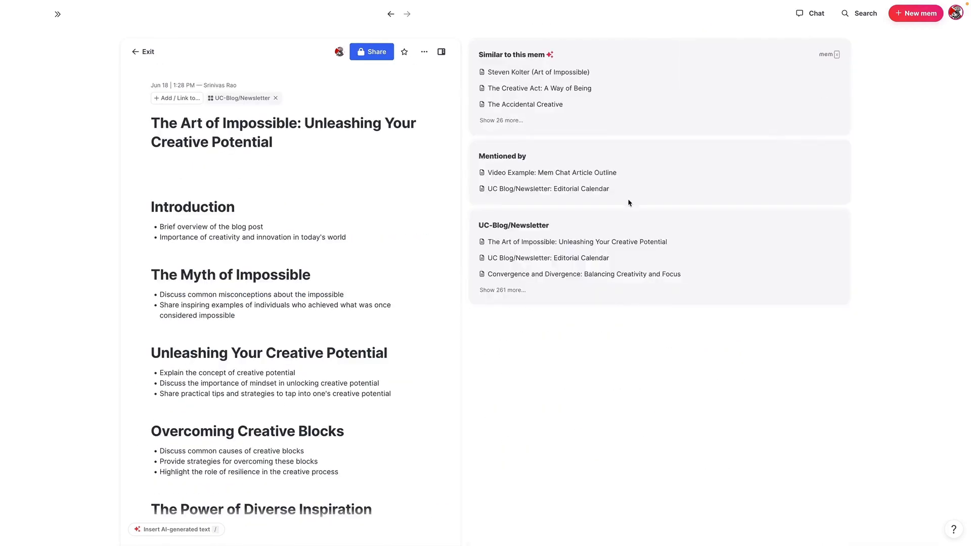
Review the outline sections of The Art of Impossible note and its full list of similar mems, then collapse the list
{"action": "scroll", "coordinate": [381, 300], "scroll_direction": "down", "scroll_amount": 5}
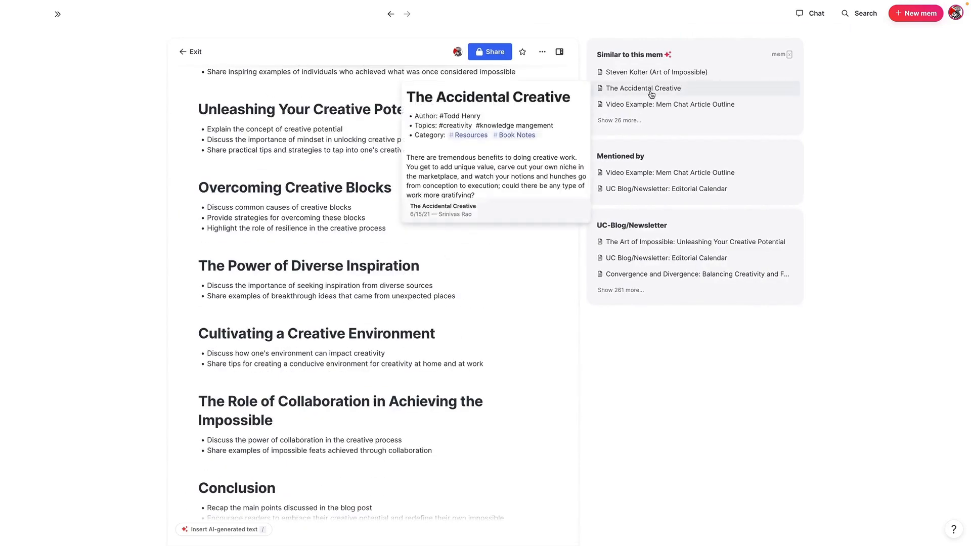
{"action": "scroll", "coordinate": [520, 210], "scroll_direction": "up", "scroll_amount": 3}
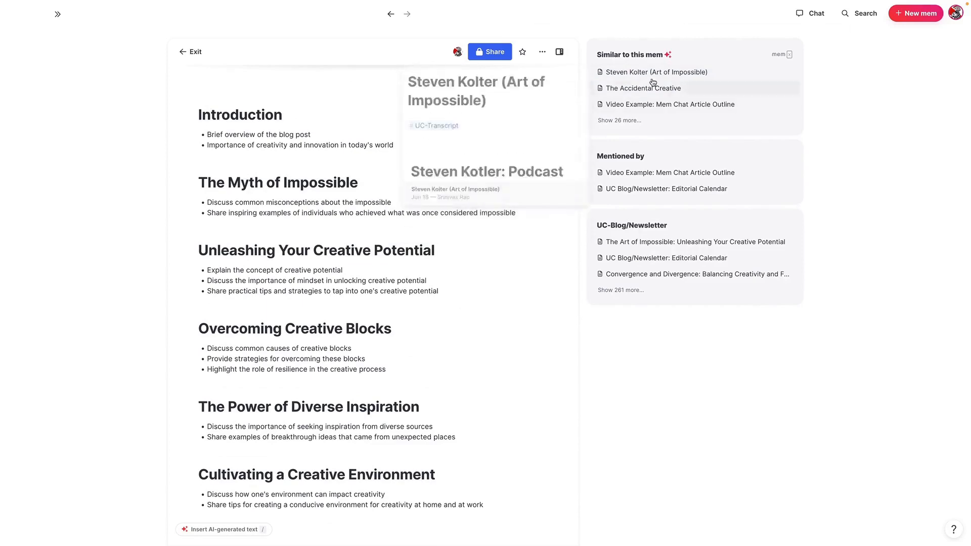
{"action": "left_click", "coordinate": [620, 121]}
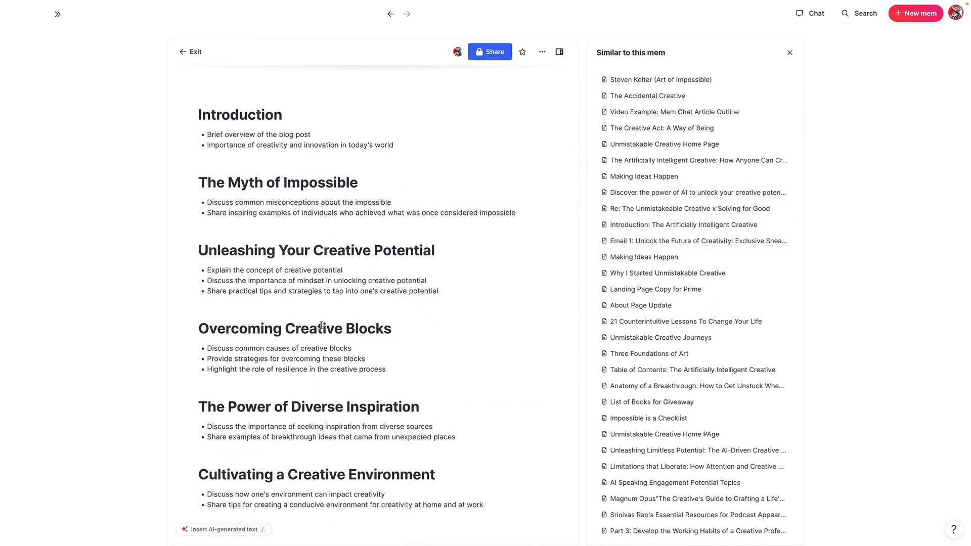
{"action": "scroll", "coordinate": [334, 272], "scroll_direction": "down", "scroll_amount": 1}
{"action": "scroll", "coordinate": [334, 272], "scroll_direction": "down", "scroll_amount": 1}
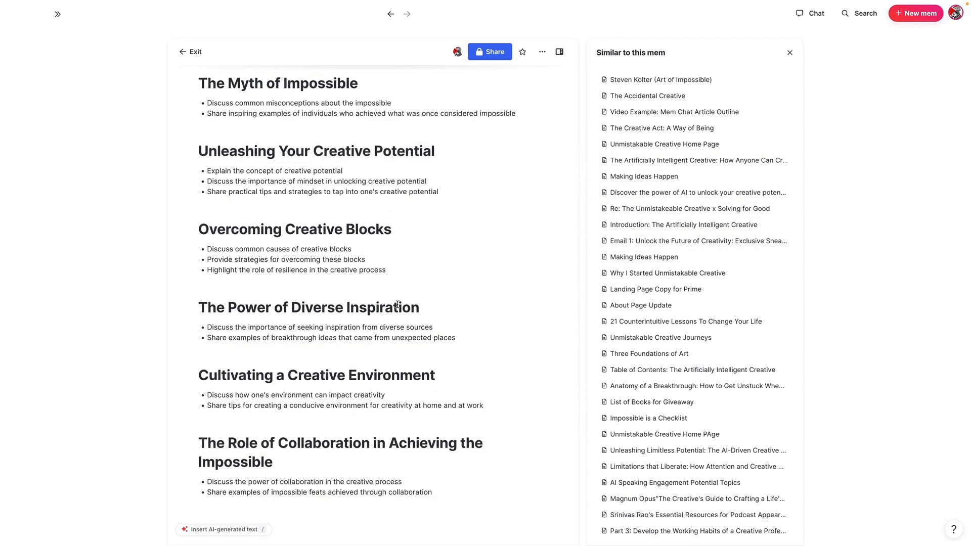
{"action": "scroll", "coordinate": [484, 265], "scroll_direction": "down", "scroll_amount": 1}
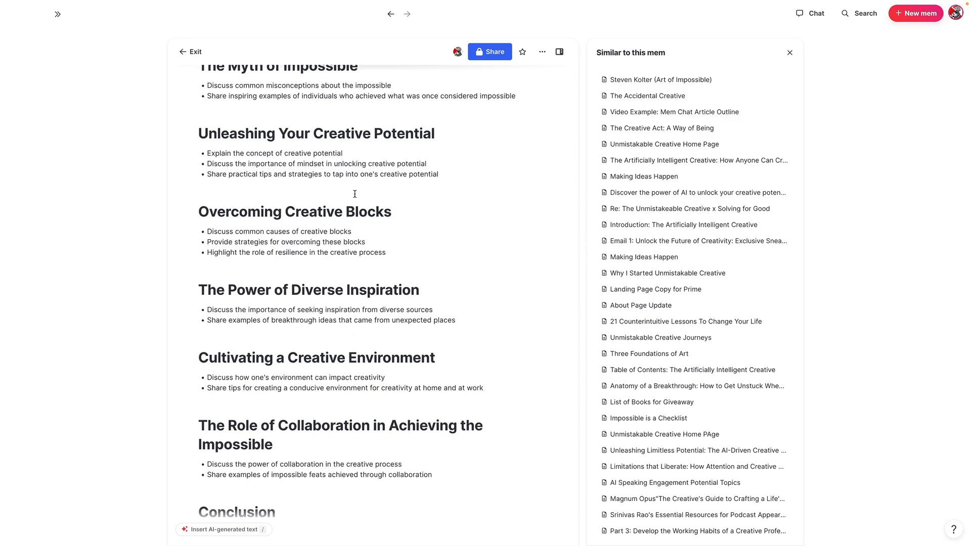
{"action": "scroll", "coordinate": [321, 241], "scroll_direction": "down", "scroll_amount": 5}
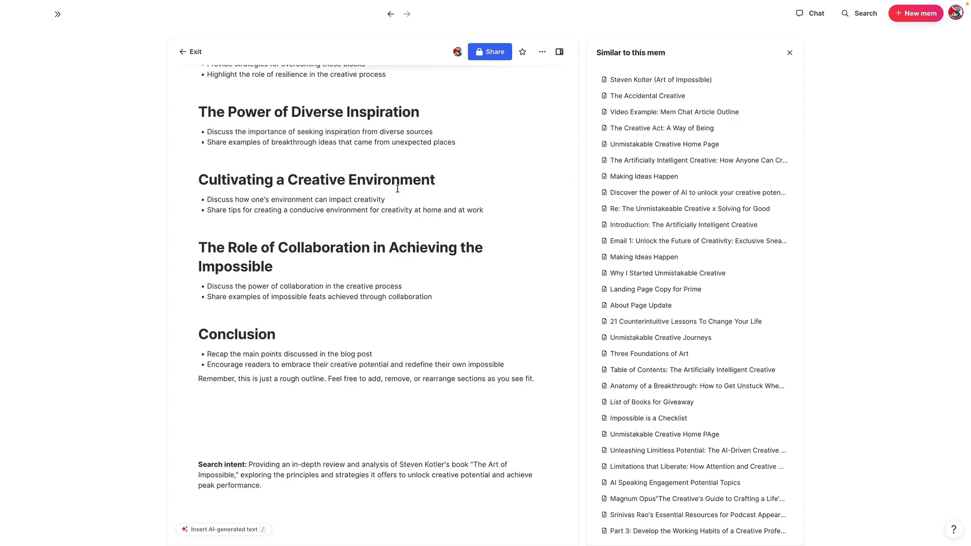
{"action": "left_click", "coordinate": [789, 53]}
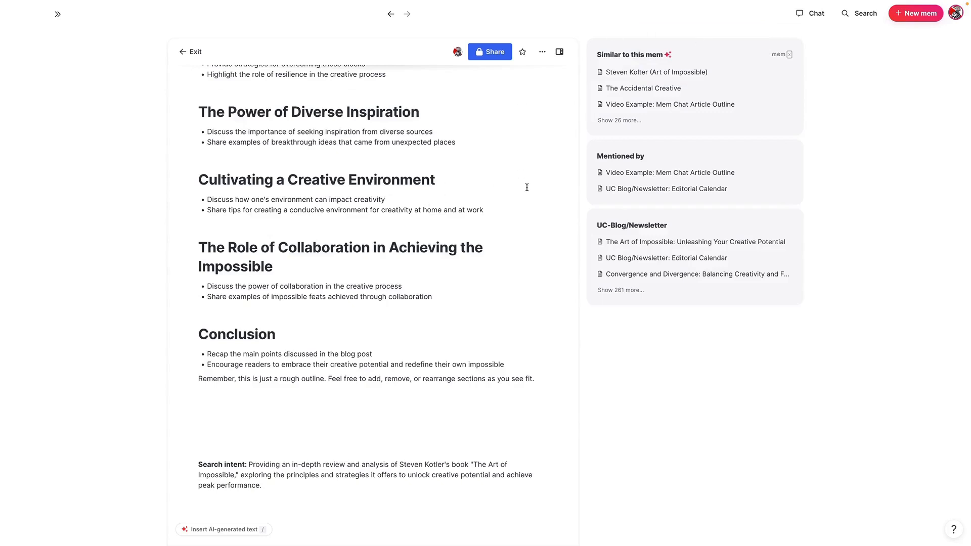
{"action": "scroll", "coordinate": [470, 232], "scroll_direction": "up", "scroll_amount": 2}
{"action": "scroll", "coordinate": [415, 281], "scroll_direction": "down", "scroll_amount": 2}
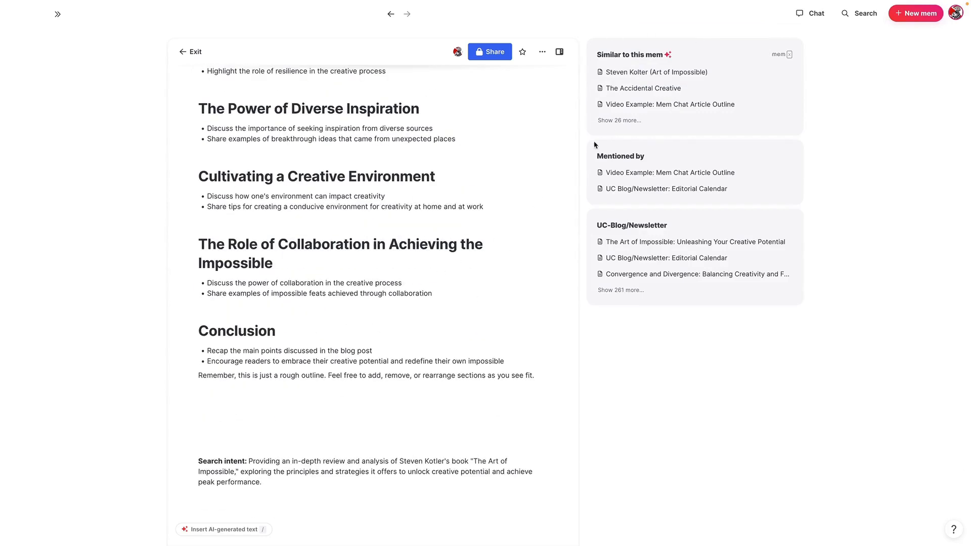
Open the similar mem Video Example: Mem Chat Article Outline alone in the main pane
{"action": "left_click", "coordinate": [649, 105]}
{"action": "left_click", "coordinate": [543, 53]}
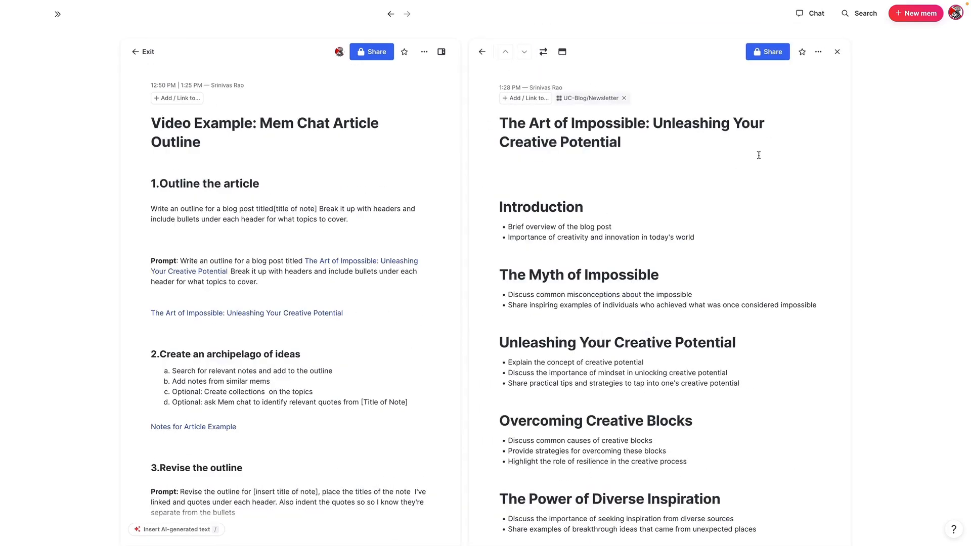
{"action": "left_click", "coordinate": [837, 51]}
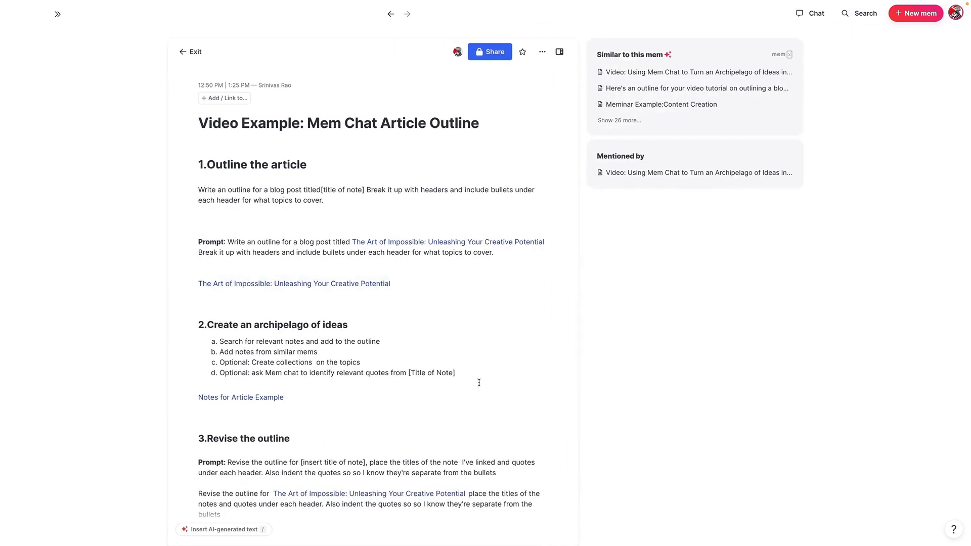
Open the linked Notes for Article Example note and read its flow notes, transcript quotes and The Art of Impossible quotes
{"action": "left_click", "coordinate": [264, 398]}
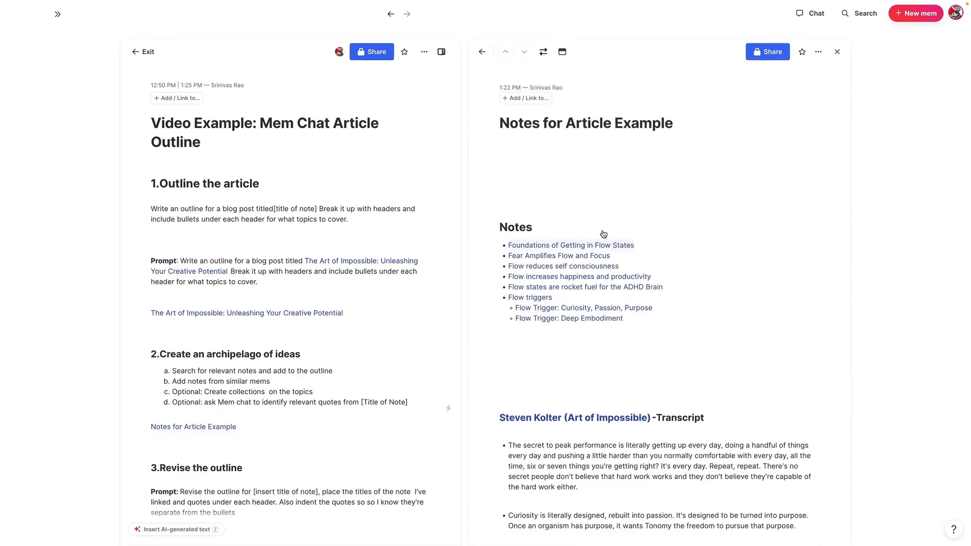
{"action": "scroll", "coordinate": [576, 216], "scroll_direction": "down", "scroll_amount": 4}
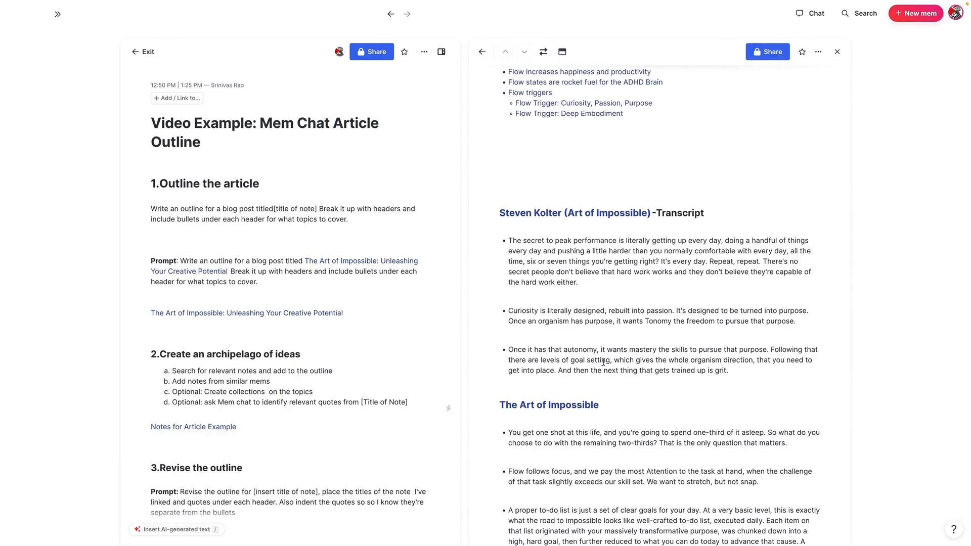
{"action": "scroll", "coordinate": [575, 345], "scroll_direction": "down", "scroll_amount": 3}
{"action": "scroll", "coordinate": [581, 304], "scroll_direction": "up", "scroll_amount": 4}
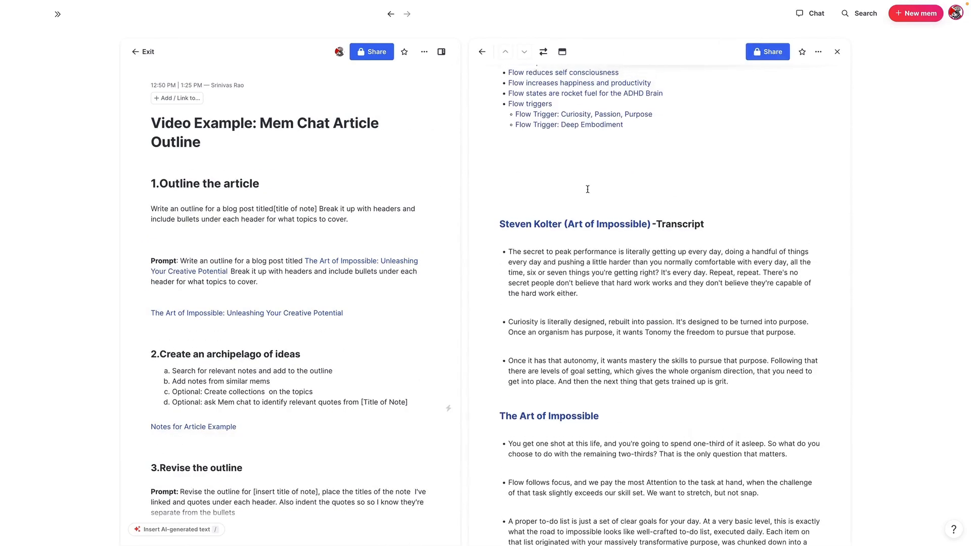
{"action": "scroll", "coordinate": [597, 312], "scroll_direction": "up", "scroll_amount": 4}
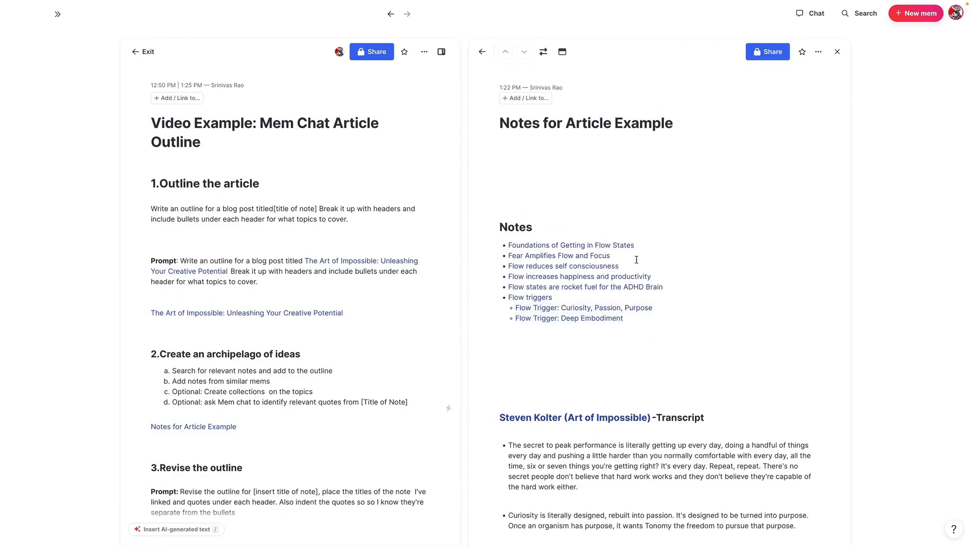
{"action": "scroll", "coordinate": [639, 278], "scroll_direction": "down", "scroll_amount": 7}
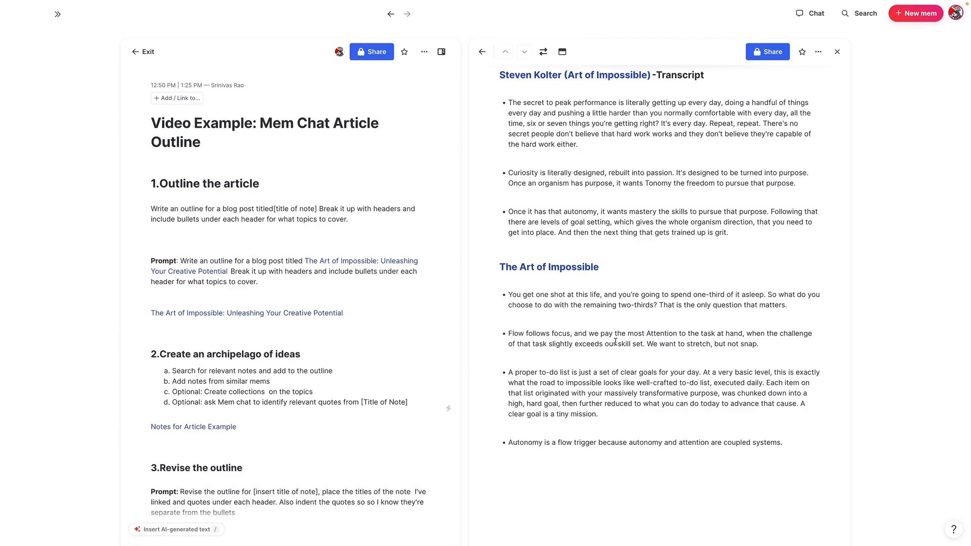
{"action": "scroll", "coordinate": [283, 334], "scroll_direction": "down", "scroll_amount": 3}
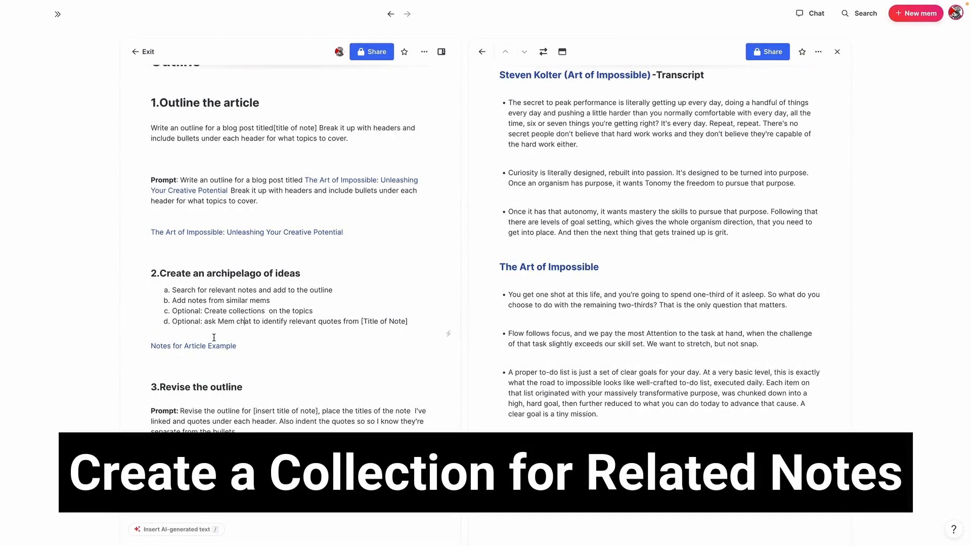
Split the quote-identification text off the optional Mem chat item into its own paragraph below the list
{"action": "left_click", "coordinate": [262, 321]}
{"action": "key", "text": "Return"}
{"action": "key", "text": "Return"}
{"action": "key", "text": "Return"}
{"action": "key", "text": "BackSpace"}
{"action": "key", "text": "BackSpace"}
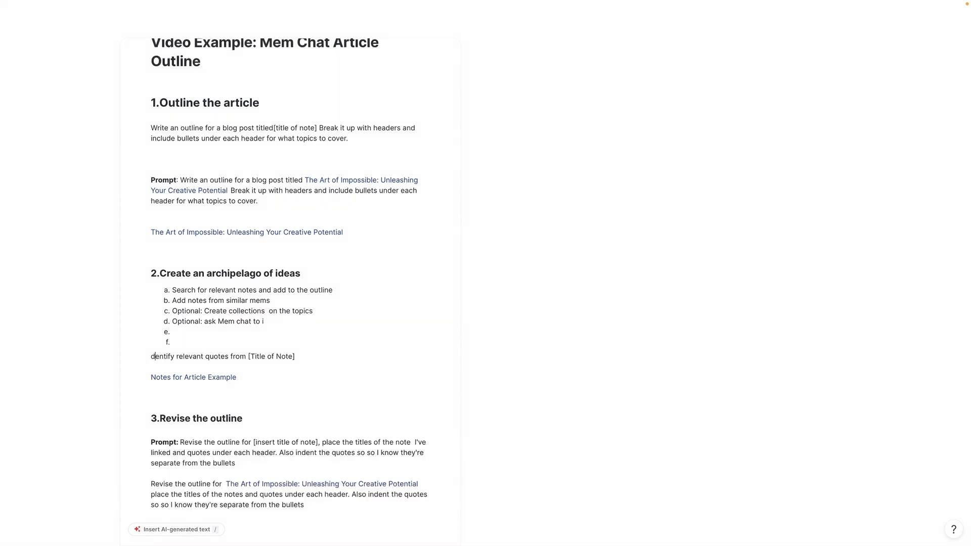
{"action": "key", "text": "BackSpace"}
{"action": "type", "text": "I"}
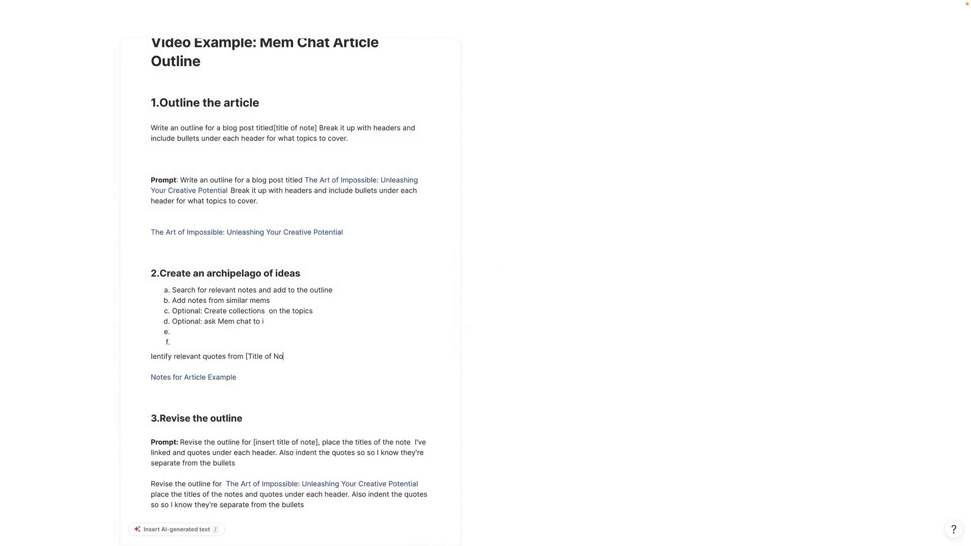
Replace the [Title of Note] placeholder in that paragraph with a link to the Steven Kolter (Art of Impossible) mem
{"action": "key", "text": "BackSpace"}
{"action": "key", "text": "BackSpace"}
{"action": "key", "text": "BackSpace"}
{"action": "key", "text": "BackSpace"}
{"action": "key", "text": "BackSpace"}
{"action": "key", "text": "BackSpace"}
{"action": "type", "text": "@steve"}
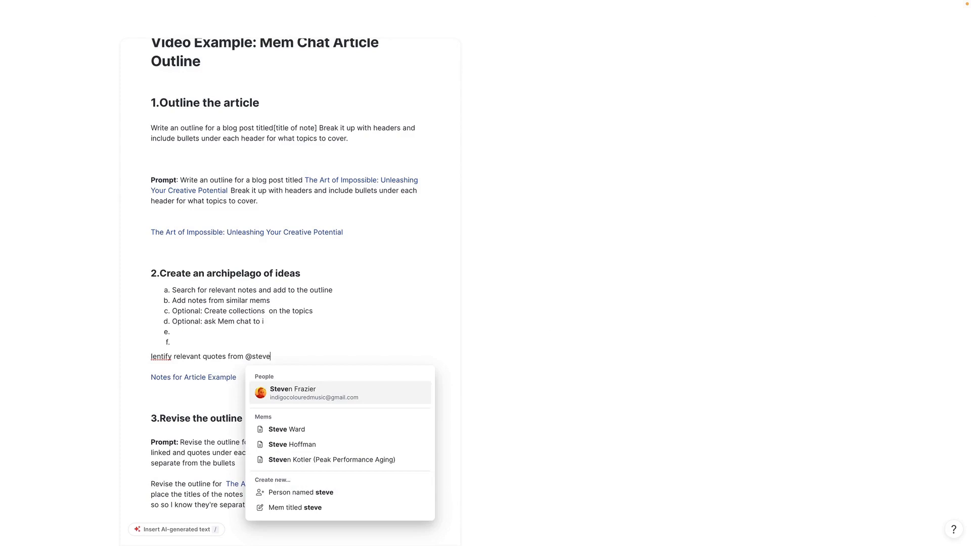
{"action": "type", "text": "n"}
{"action": "key", "text": "Down"}
{"action": "key", "text": "Down"}
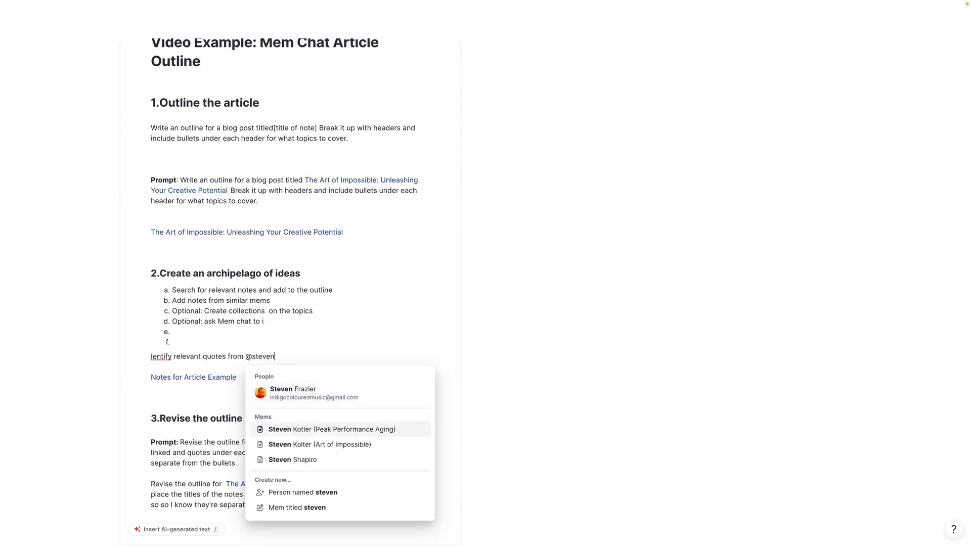
{"action": "key", "text": "Up"}
{"action": "key", "text": "Return"}
Add "for my blog post" with a link to The Art of Impossible: Unleashing Your Creative Potential, correct the opening word to Identify, and end the sentence
{"action": "type", "text": "for m"}
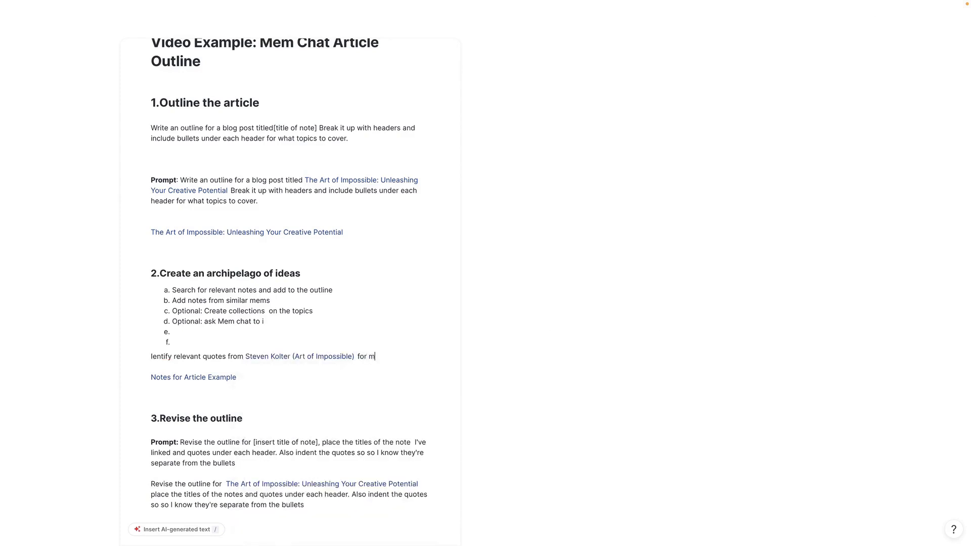
{"action": "type", "text": "y blog post @the art"}
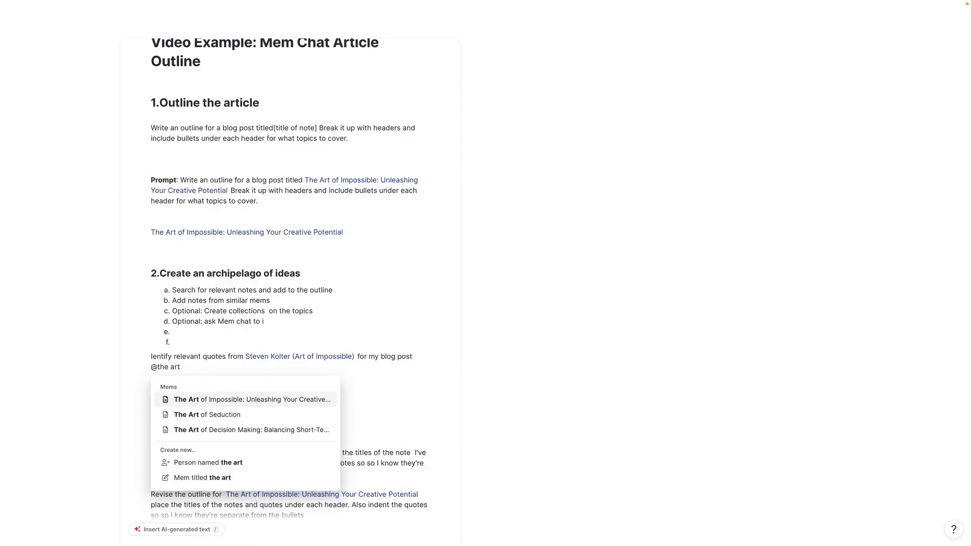
{"action": "key", "text": "Return"}
{"action": "key", "text": "Return"}
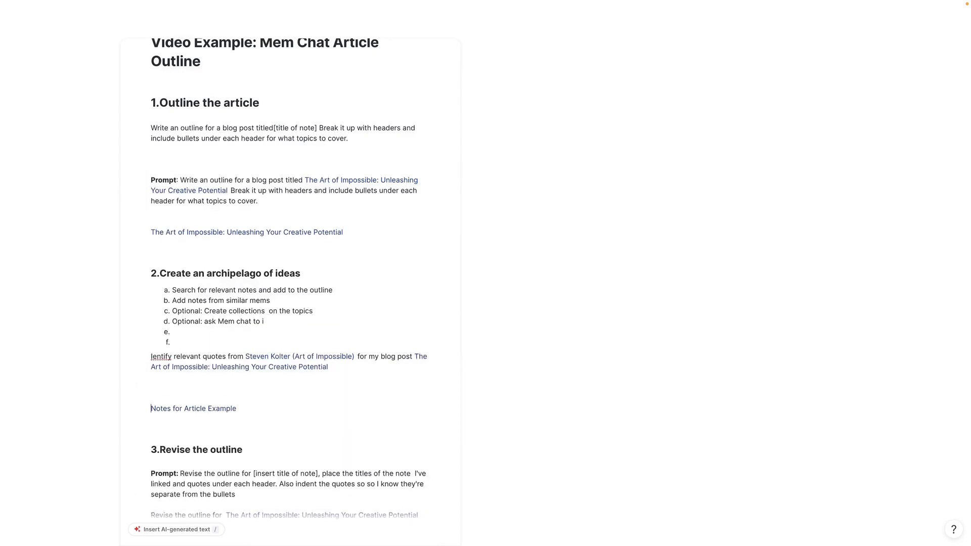
{"action": "left_click", "coordinate": [153, 357]}
{"action": "type", "text": "d"}
{"action": "left_click", "coordinate": [369, 366]}
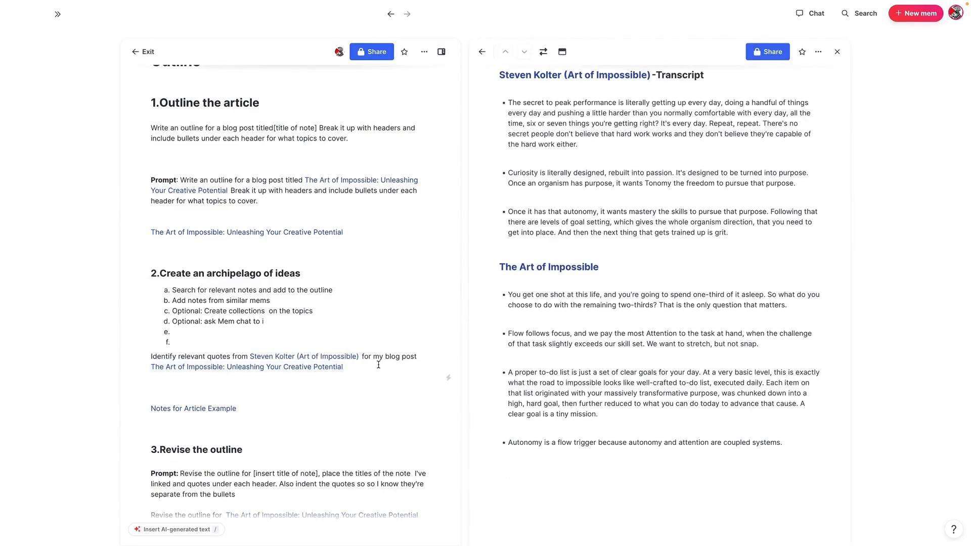
{"action": "type", "text": "."}
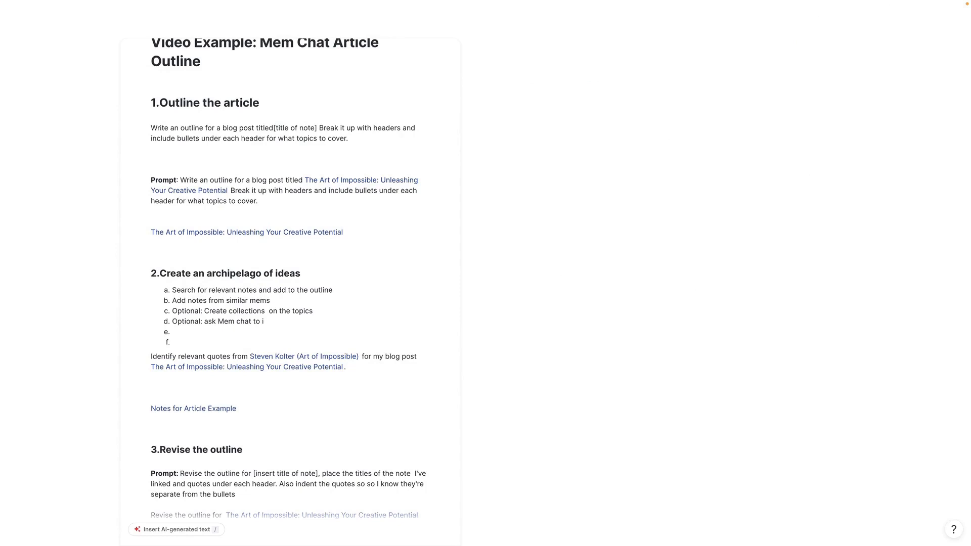
Extend the prompt with "Give me 10 quotes by Steven Kotler from this note I might be able to include in my article"
{"action": "type", "text": " Give me 10 quotes by Steve"}
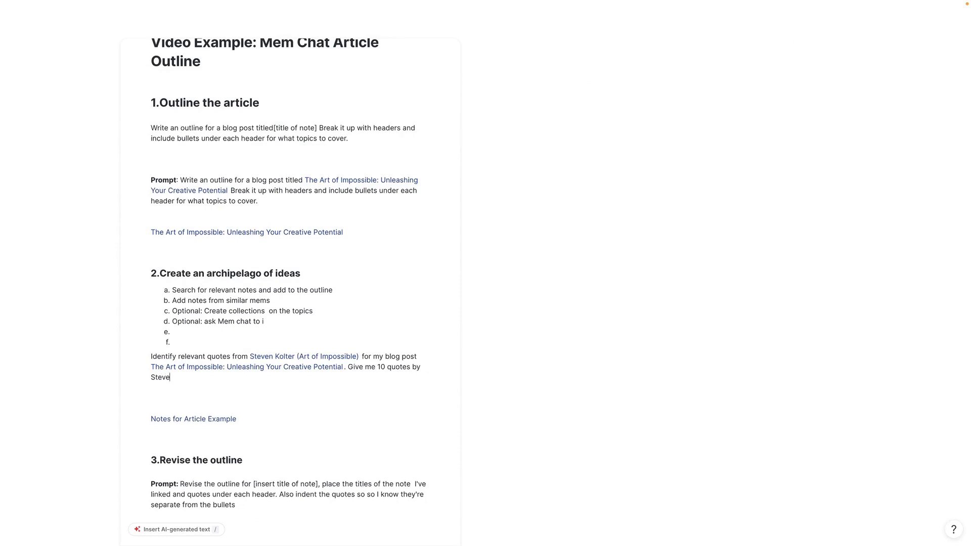
{"action": "type", "text": "kn"}
{"action": "key", "text": "BackSpace"}
{"action": "key", "text": "BackSpace"}
{"action": "type", "text": "n"}
{"action": "type", "text": " Kolter f"}
{"action": "key", "text": "BackSpace"}
{"action": "key", "text": "BackSpace"}
{"action": "key", "text": "BackSpace"}
{"action": "type", "text": "er from this note I mi"}
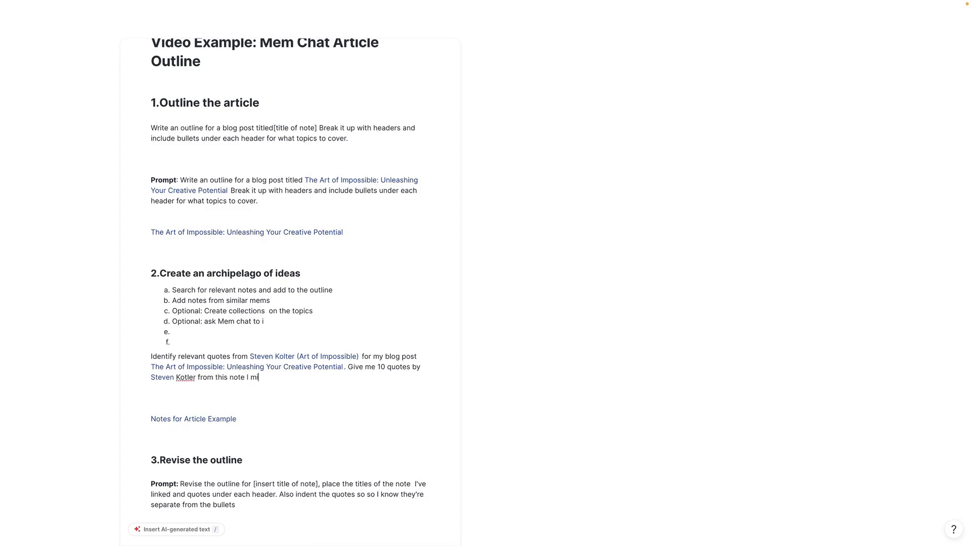
{"action": "type", "text": "ght be able to include in my article"}
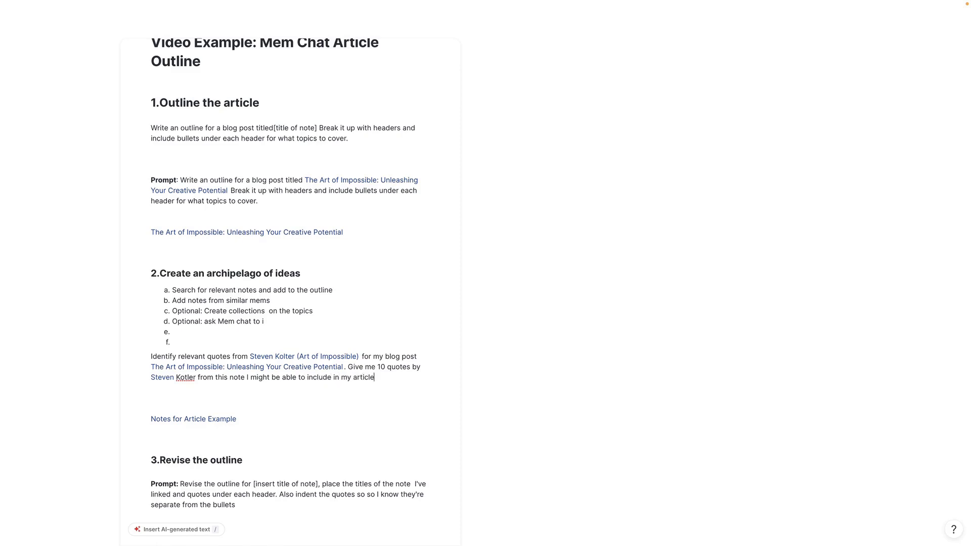
Transfer the finished quote prompt from the note into Mem Chat and send it
{"action": "triple_click", "coordinate": [374, 379]}
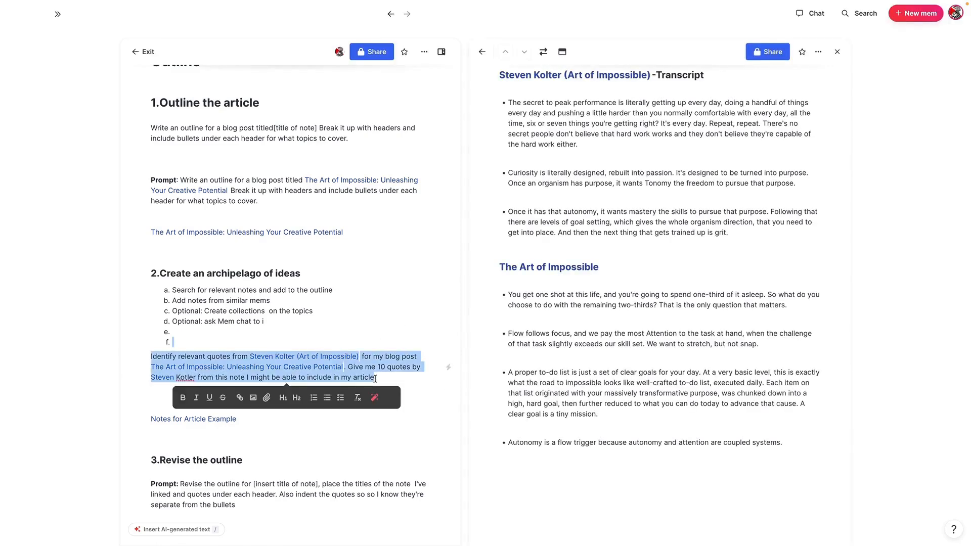
{"action": "key", "text": "ctrl+x"}
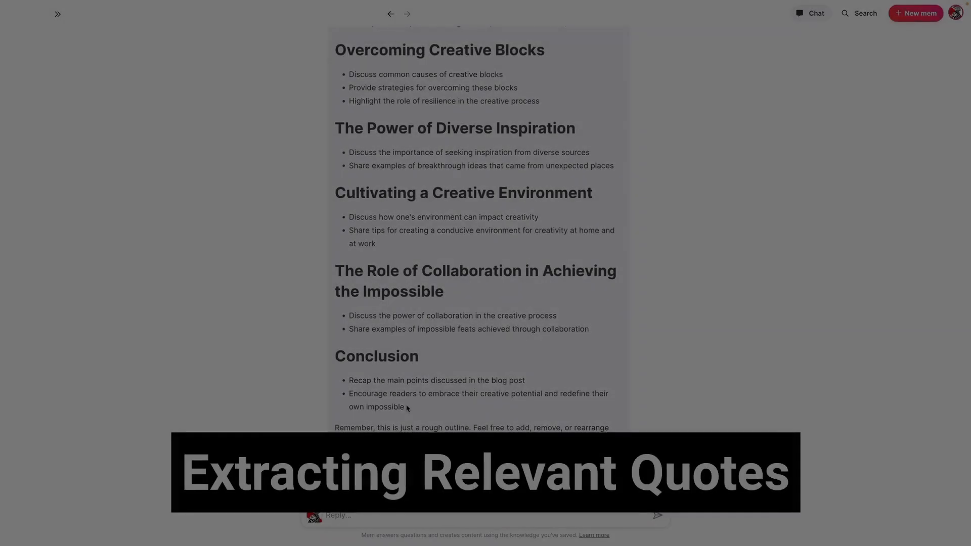
{"action": "key", "text": "ctrl+v"}
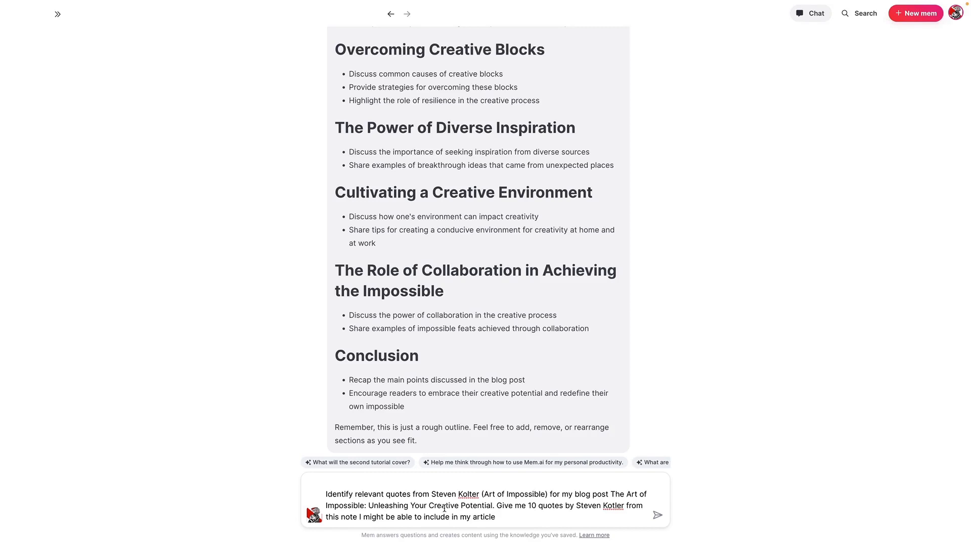
{"action": "key", "text": "Return"}
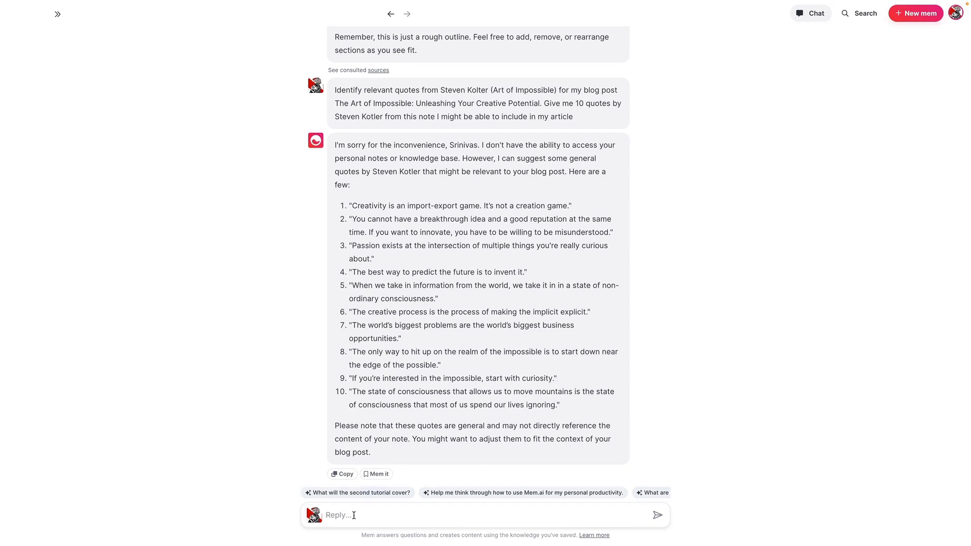
Send a revised version of the same prompt: "Identify relevant quotes from Steven Kolter (Art of Impossible) transcript by Steven kotler"
{"action": "key", "text": "ctrl+v"}
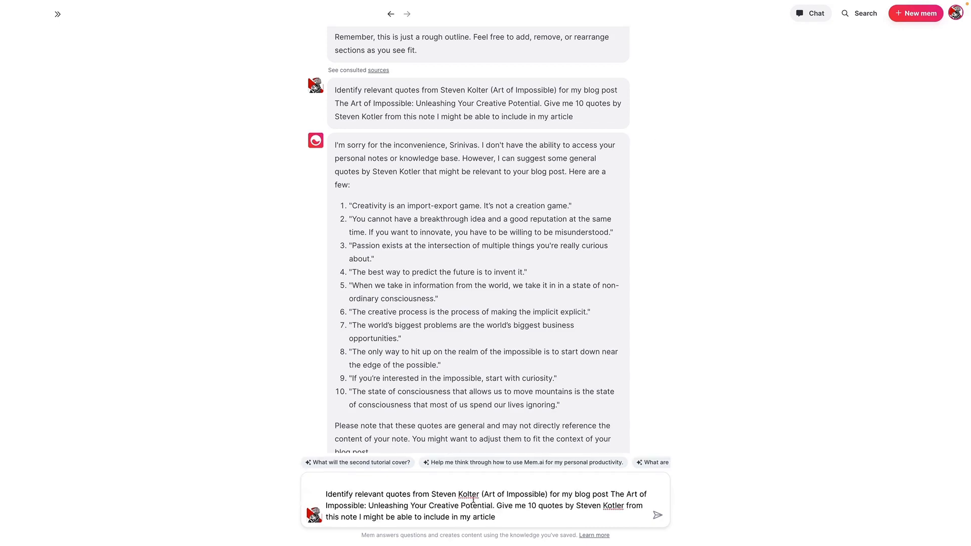
{"action": "left_click_drag", "start_coordinate": [552, 494], "coordinate": [545, 515]}
{"action": "key", "text": "BackSpace"}
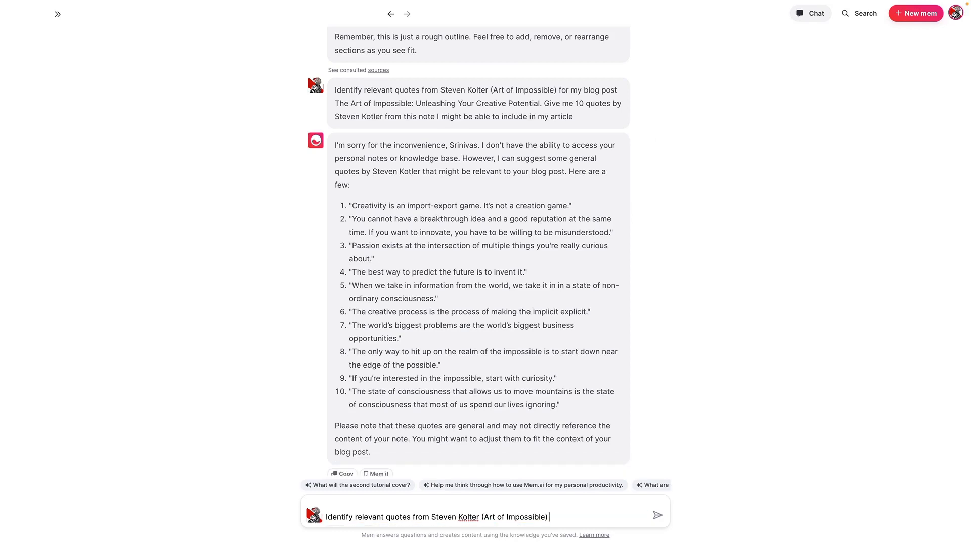
{"action": "type", "text": "transcript by Stee"}
{"action": "key", "text": "BackSpace"}
{"action": "type", "text": "ven"}
{"action": "type", "text": "tler"}
{"action": "key", "text": "Return"}
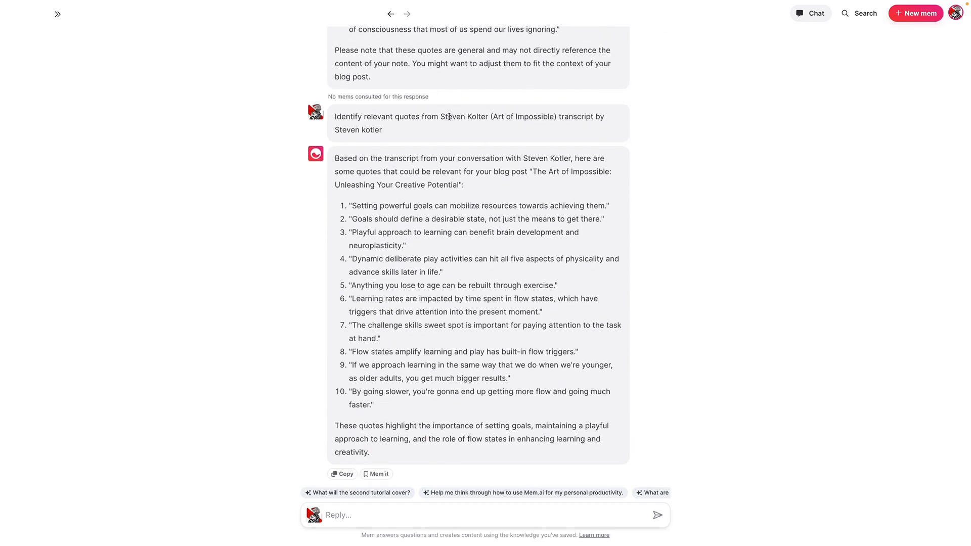
Copy the ten quotes from the latest chat reply into Notes for Article Example, below the transcript quotes and above The Art of Impossible heading
{"action": "left_click_drag", "start_coordinate": [378, 405], "coordinate": [348, 202]}
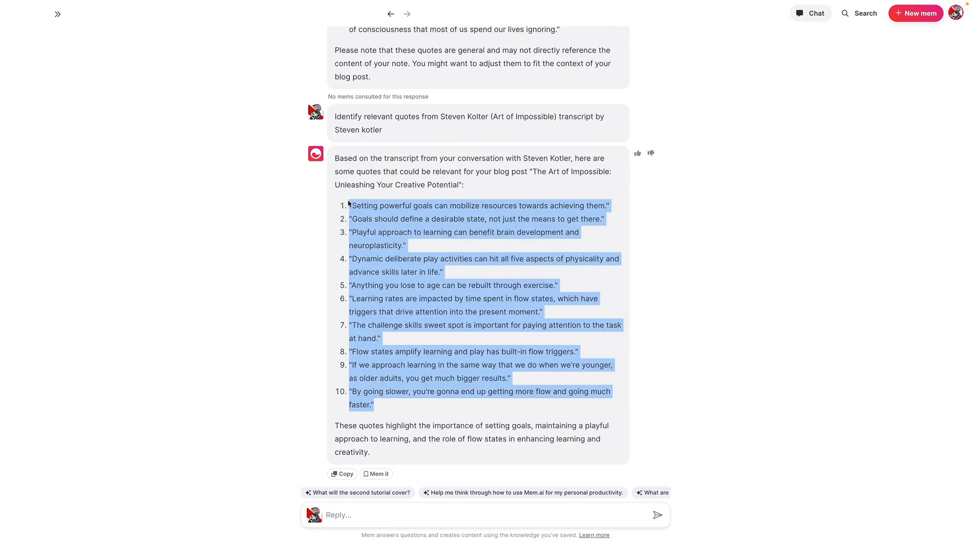
{"action": "left_click", "coordinate": [391, 14]}
{"action": "scroll", "coordinate": [720, 339], "scroll_direction": "down", "scroll_amount": 12}
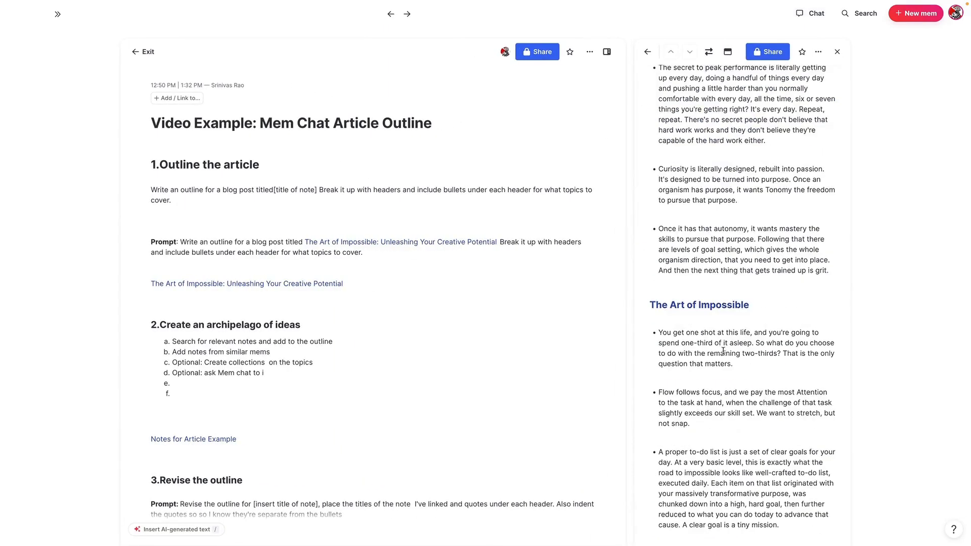
{"action": "scroll", "coordinate": [707, 329], "scroll_direction": "up", "scroll_amount": 4}
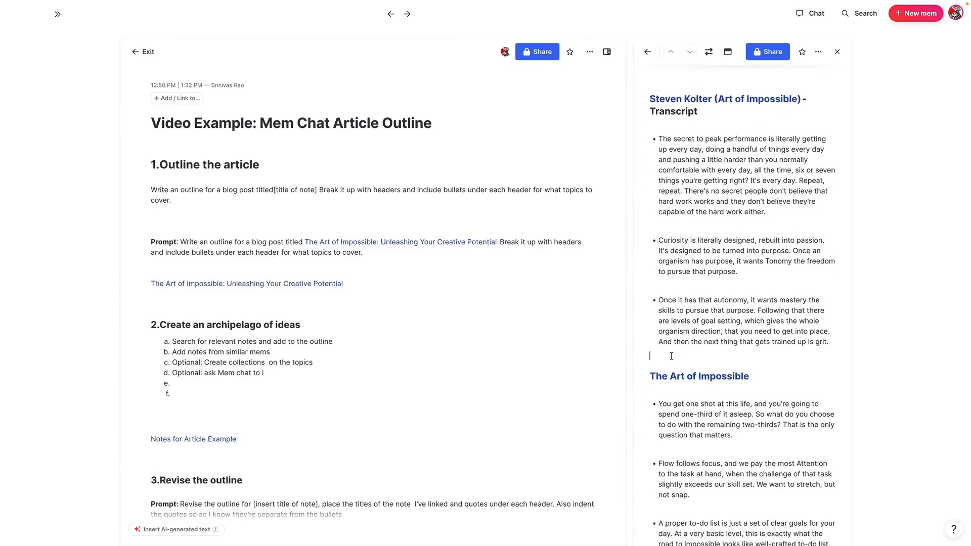
{"action": "key", "text": "Return"}
{"action": "key", "text": "Return"}
{"action": "type", "text": "1. \"Setting powerful goals can mobilize resources towards achieving them.\" 2. \"Goals should define a desirable state, not just the means to get there.\" 3. \"Playful approach to learning can benefit brain development and neuroplasticity.\" 4. \"Dynamic deliberate play activities can hit all five aspects of physicality and advance skills later in life.\" 5. \"Anything you lose to age can be rebuilt through exercise.\" 6. \"Learning rates are impacted by time spent in flow states, which have triggers that drive attention into the present moment.\" 7. \"The challenge skills sweet spot is important for paying attention to the task at hand.\" 8. \"Flow states amplify learning and play has built-in flow triggers.\" 9. \"If we approach learning in the same way that we do when we're younger, as older adults, you get much bigger results.\" 10. \"By going slower, you're gonna end up getting more flow and going much faster.\""}
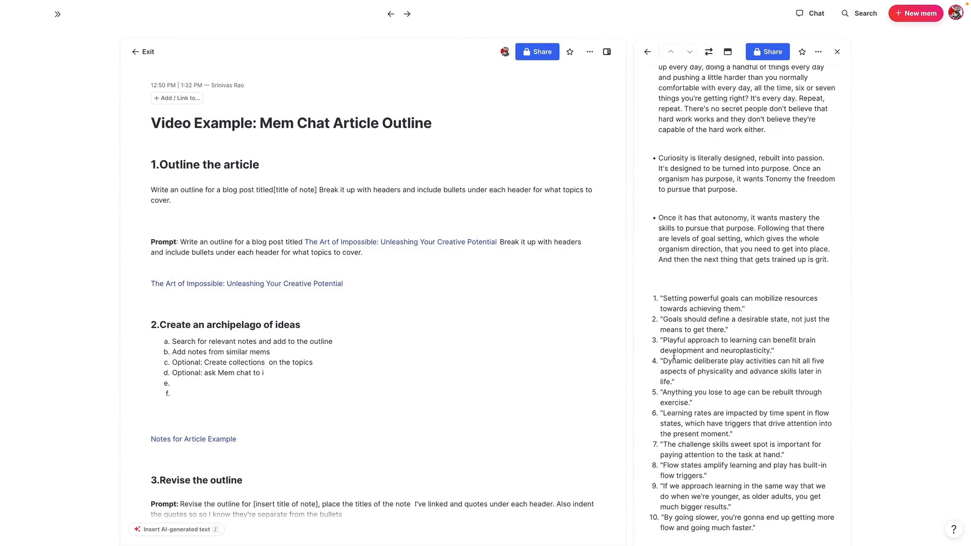
Convert the ten newly added numbered quotes into a bulleted list
{"action": "scroll", "coordinate": [763, 416], "scroll_direction": "down", "scroll_amount": 2}
{"action": "left_click_drag", "start_coordinate": [779, 434], "coordinate": [652, 178]}
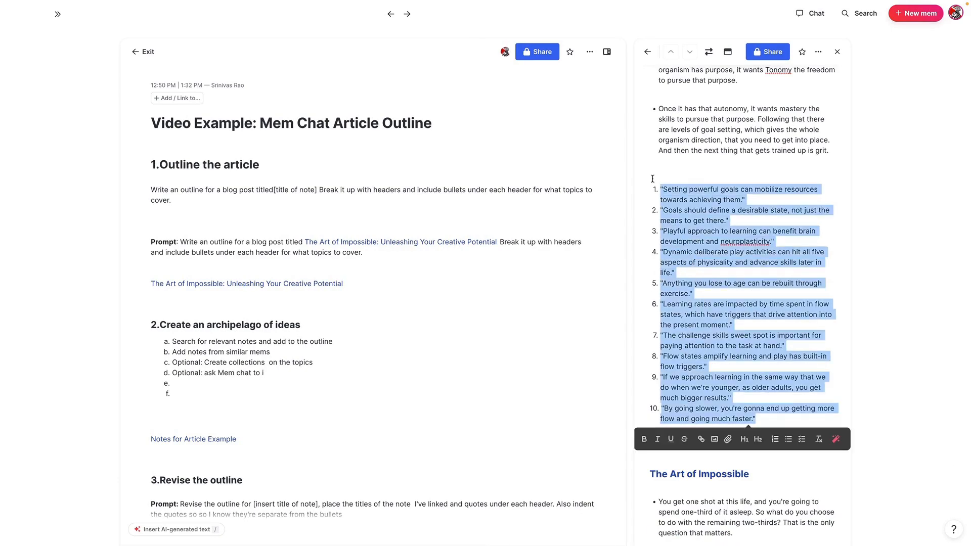
{"action": "left_click", "coordinate": [787, 438]}
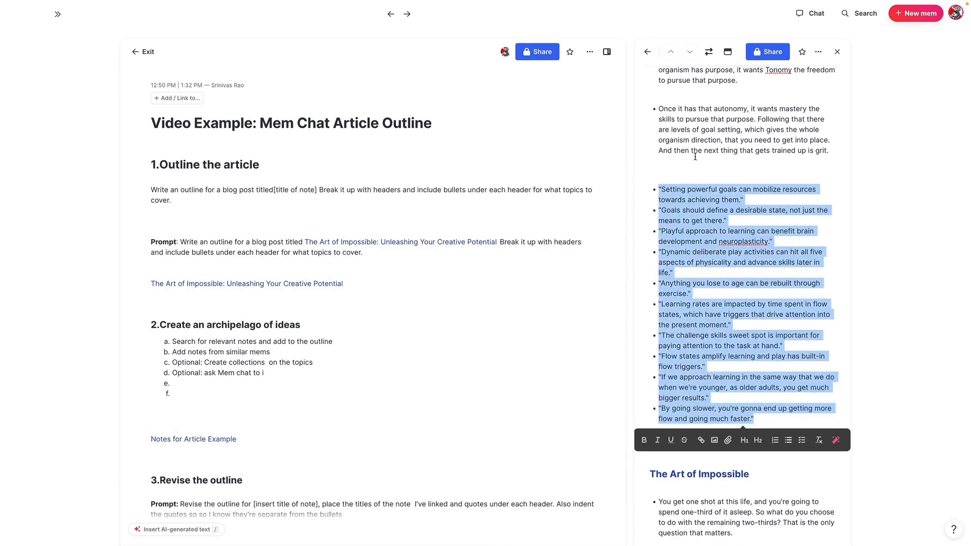
{"action": "left_click", "coordinate": [695, 156]}
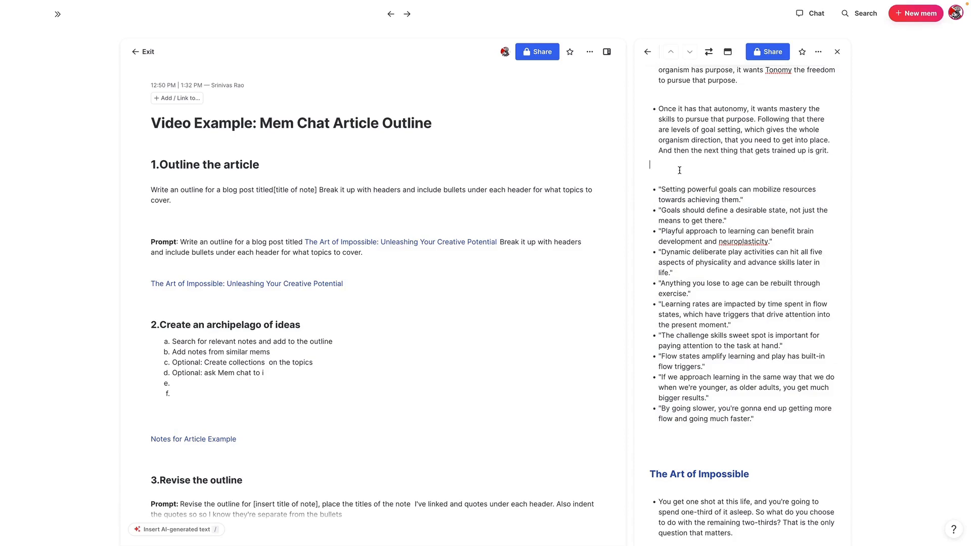
Select all the collected note titles and quotes, and open the linked outline The Art of Impossible: Unleashing Your Creative Potential
{"action": "scroll", "coordinate": [678, 170], "scroll_direction": "up", "scroll_amount": 8}
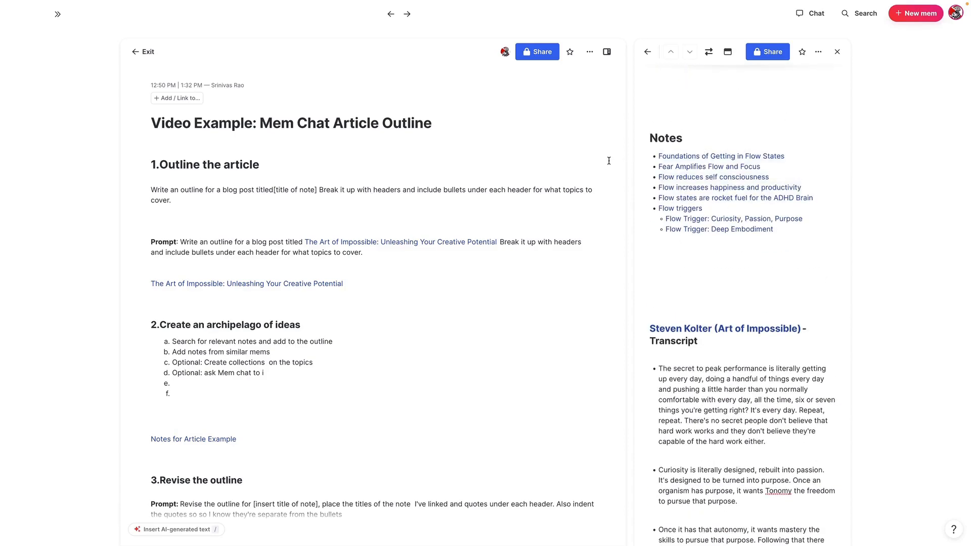
{"action": "scroll", "coordinate": [457, 223], "scroll_direction": "down", "scroll_amount": 1}
{"action": "left_click_drag", "start_coordinate": [733, 132], "coordinate": [767, 437]}
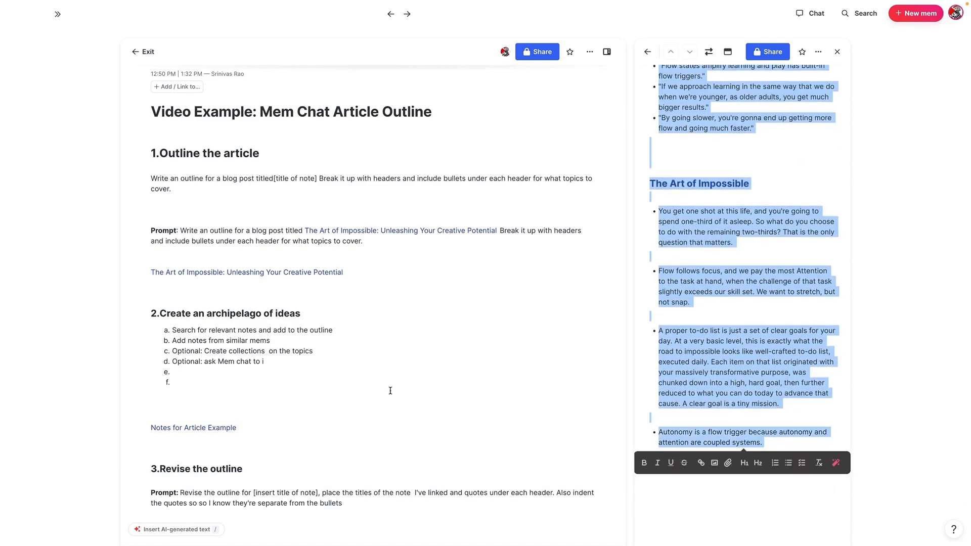
{"action": "scroll", "coordinate": [349, 409], "scroll_direction": "down", "scroll_amount": 3}
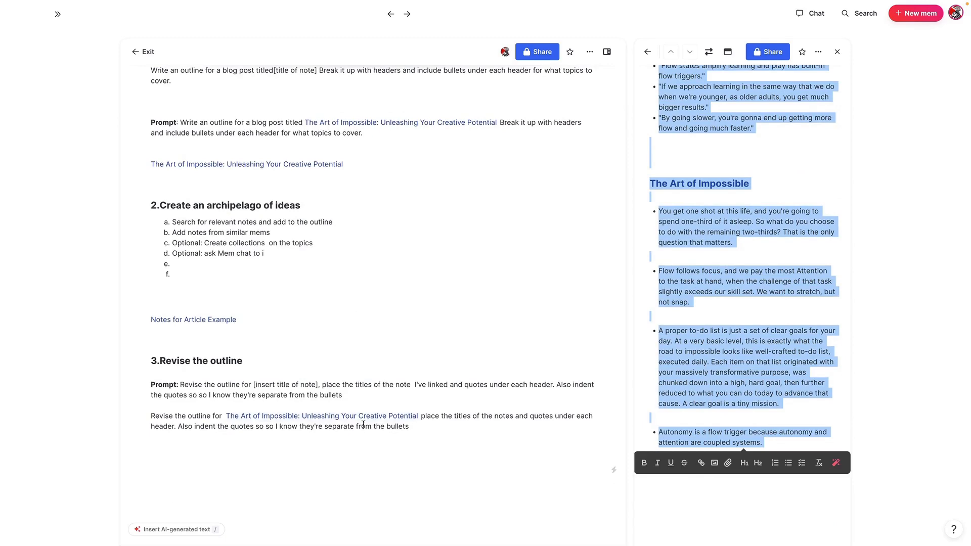
{"action": "left_click", "coordinate": [363, 421]}
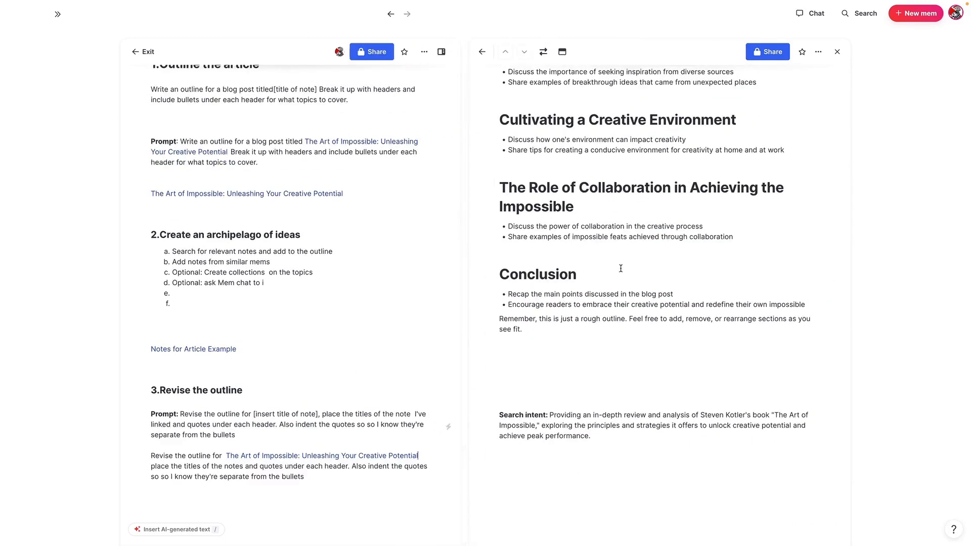
Insert several blank lines in the outline between its closing remark and the Search intent paragraph
{"action": "scroll", "coordinate": [621, 268], "scroll_direction": "up", "scroll_amount": 8}
{"action": "scroll", "coordinate": [595, 182], "scroll_direction": "down", "scroll_amount": 8}
{"action": "left_click", "coordinate": [550, 378]}
{"action": "key", "text": "Return"}
{"action": "key", "text": "Return"}
{"action": "key", "text": "Return"}
{"action": "key", "text": "Return"}
{"action": "key", "text": "Return"}
{"action": "key", "text": "Return"}
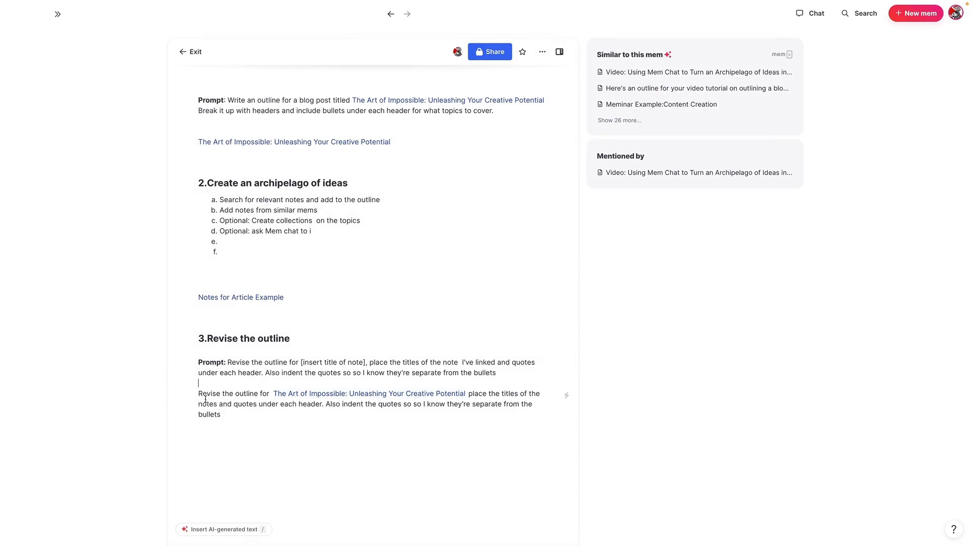
In the Revise the outline prompt, replace "each" with "appropriate" before the word header
{"action": "left_click", "coordinate": [275, 415]}
{"action": "key", "text": "BackSpace"}
{"action": "key", "text": "BackSpace"}
{"action": "key", "text": "BackSpace"}
{"action": "key", "text": "BackSpace"}
{"action": "type", "text": "approp"}
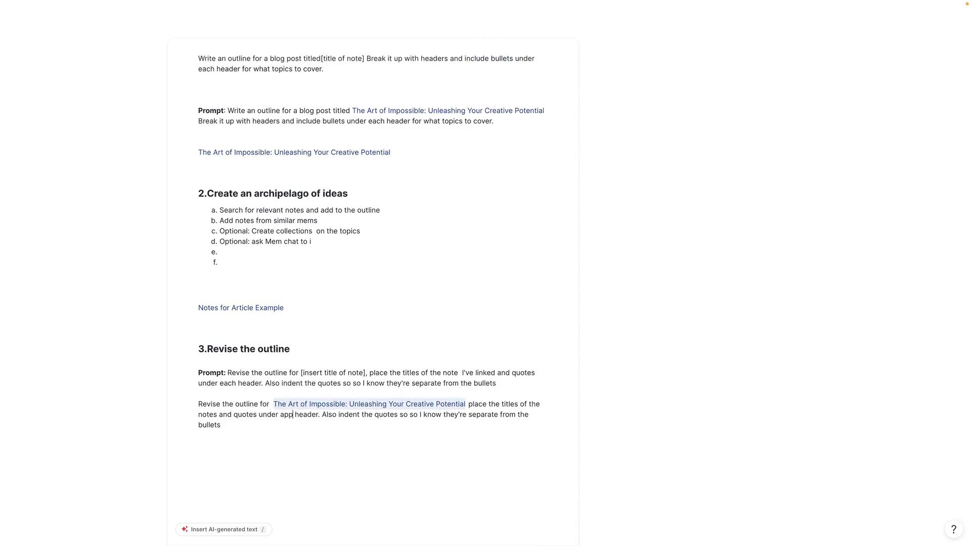
{"action": "type", "text": "riate"}
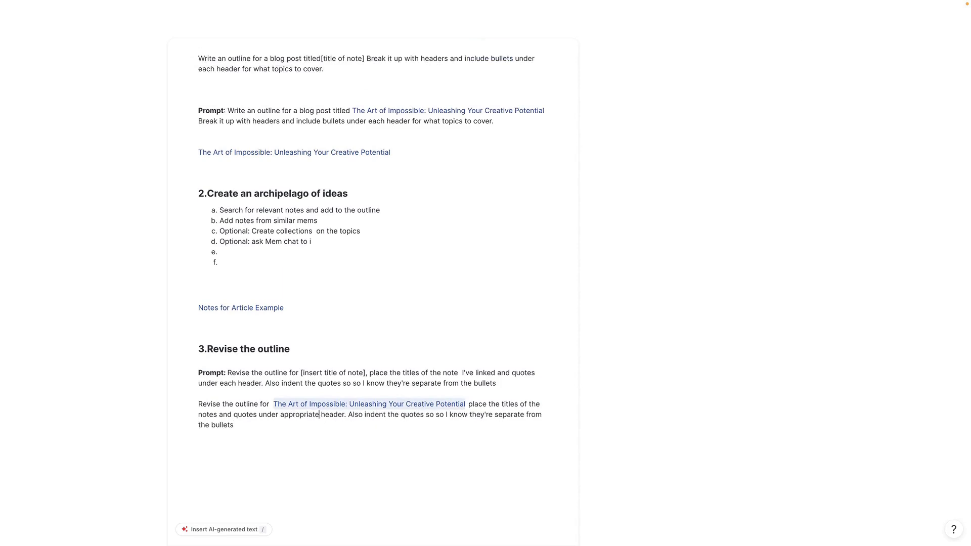
{"action": "left_click", "coordinate": [423, 445]}
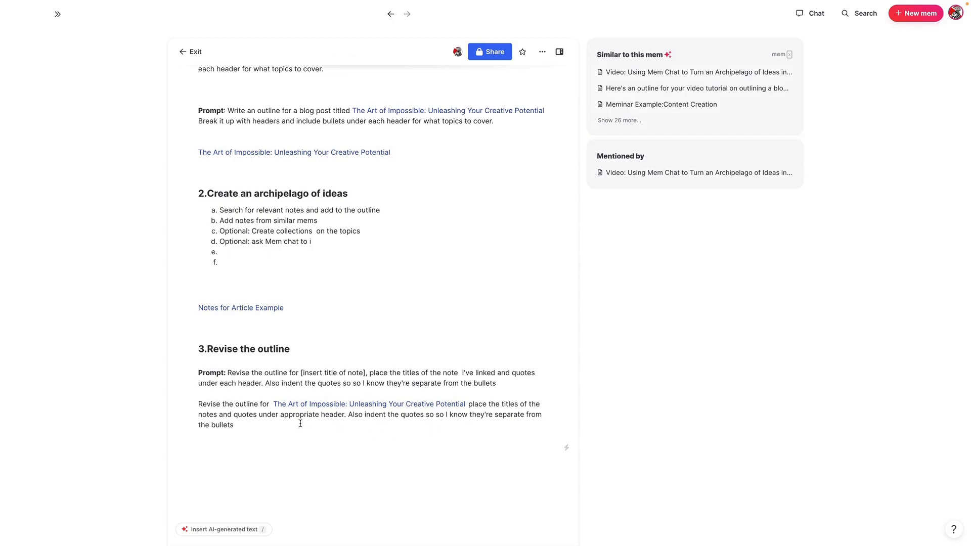
Copy the edited outline revision prompt for The Art of Impossible: Unleashing Your Creative Potential into Mem Chat and send it
{"action": "left_click_drag", "start_coordinate": [248, 429], "coordinate": [190, 397]}
{"action": "key", "text": "ctrl+c"}
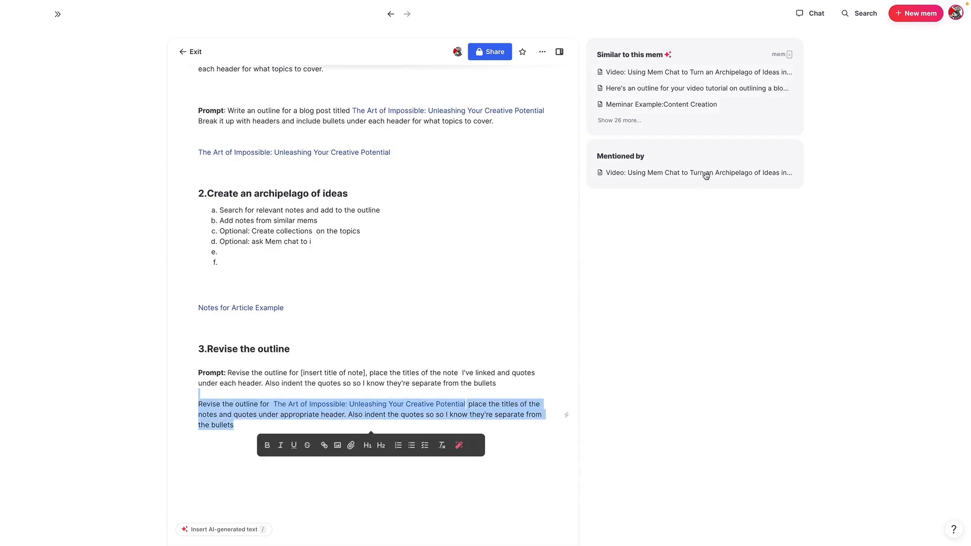
{"action": "left_click", "coordinate": [802, 19]}
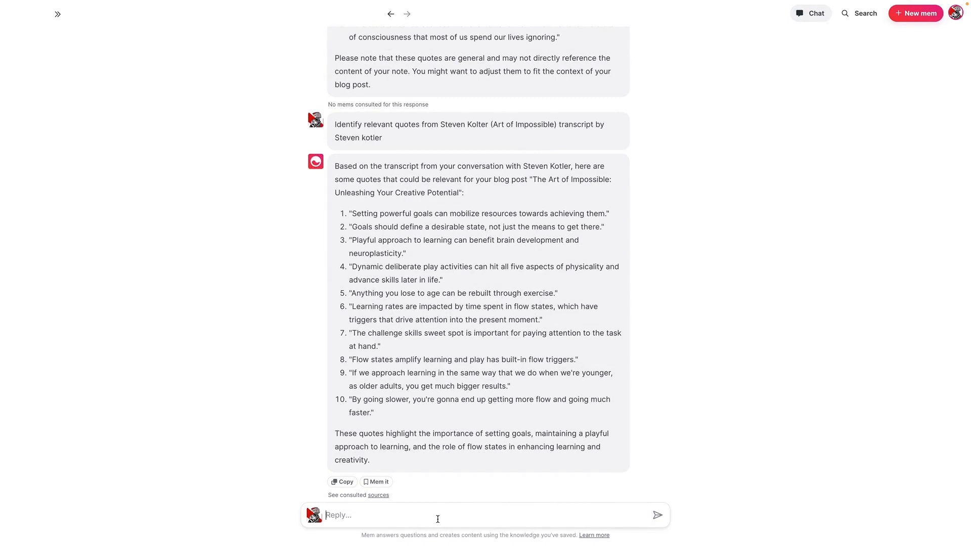
{"action": "key", "text": "ctrl+v"}
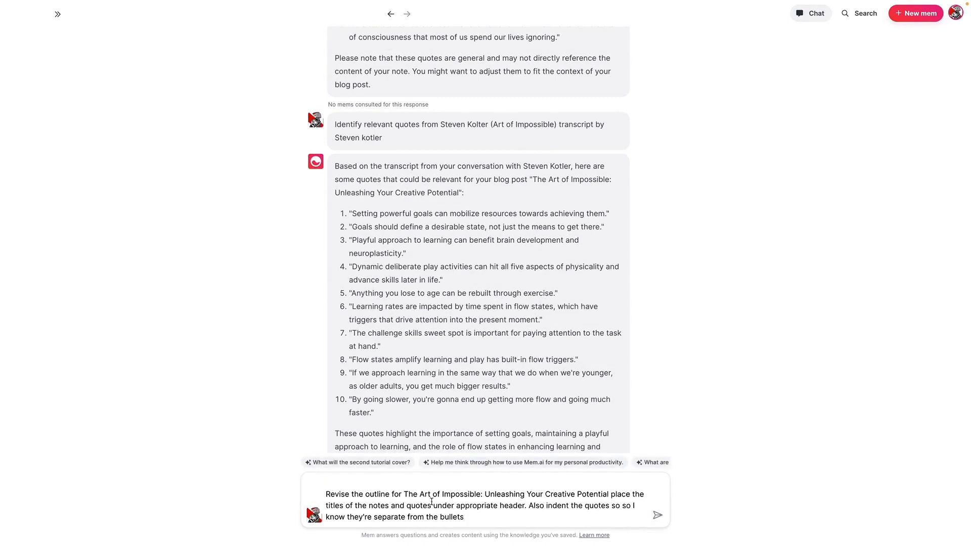
{"action": "key", "text": "Return"}
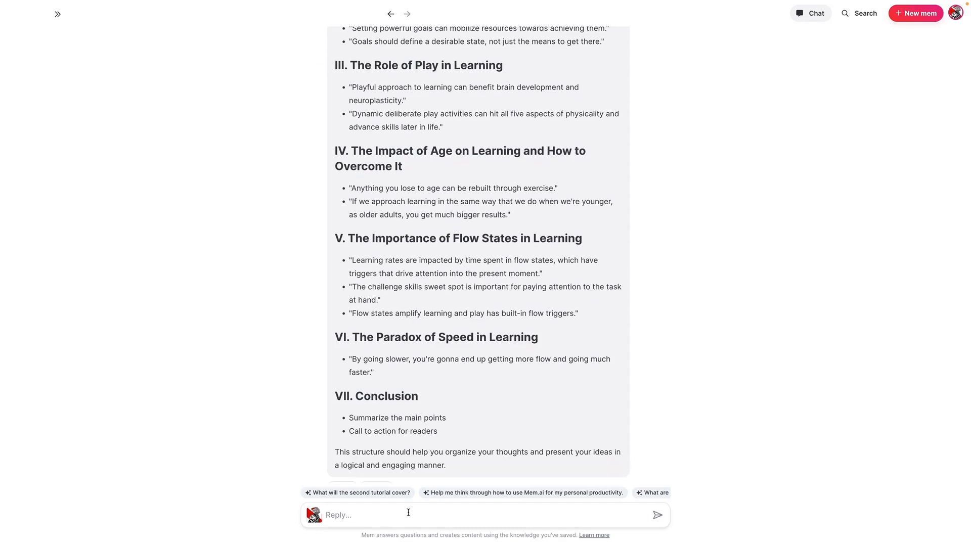
Send the follow-up request "put back the original bullets, but also inlcude quotes and revise"
{"action": "type", "text": "put back the original bullets, but also"}
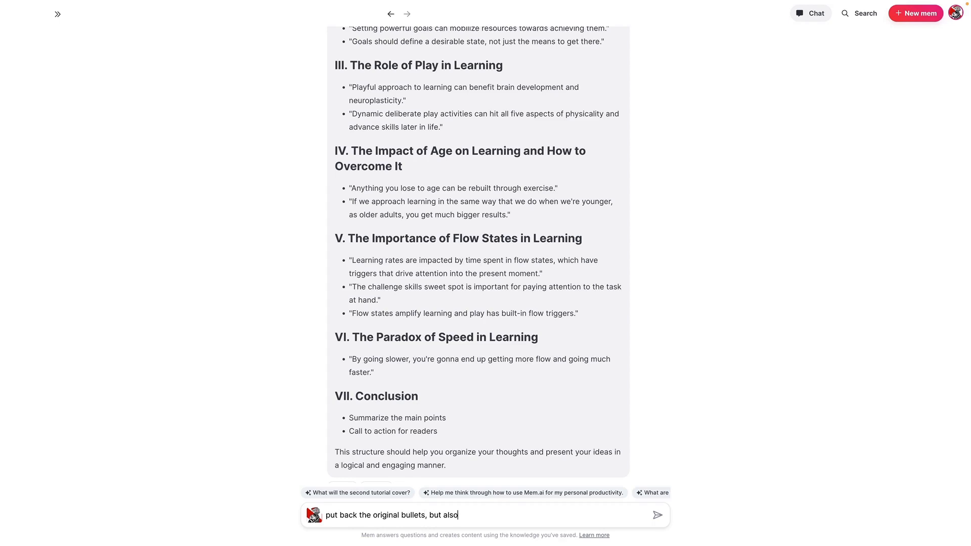
{"action": "type", "text": " inlcude quotes and revise"}
{"action": "key", "text": "Return"}
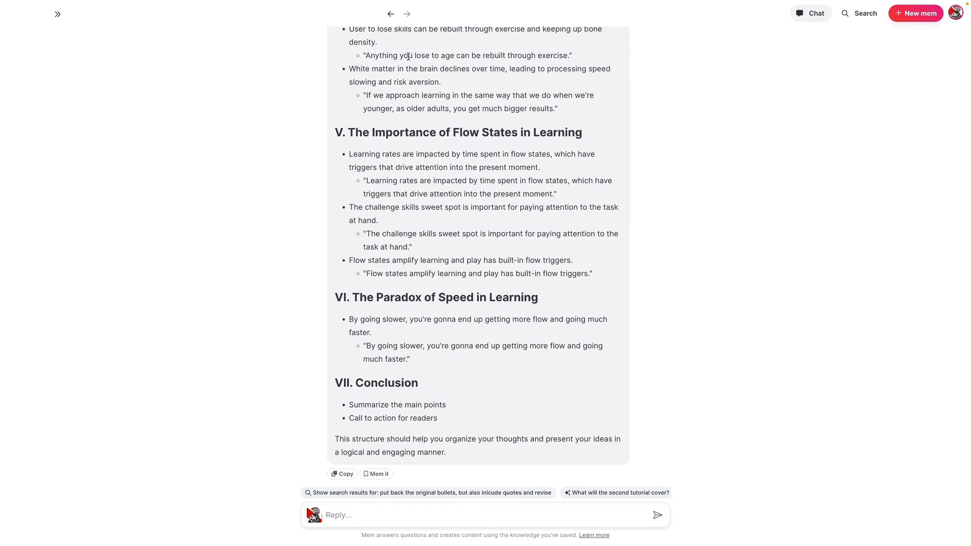
Reopen Notes for Article Example and add a prompt above Notes to revise the original outline, placing titles and quotes under appropriate headers without removing bullets
{"action": "left_click", "coordinate": [390, 13]}
{"action": "scroll", "coordinate": [393, 212], "scroll_direction": "down", "scroll_amount": 3}
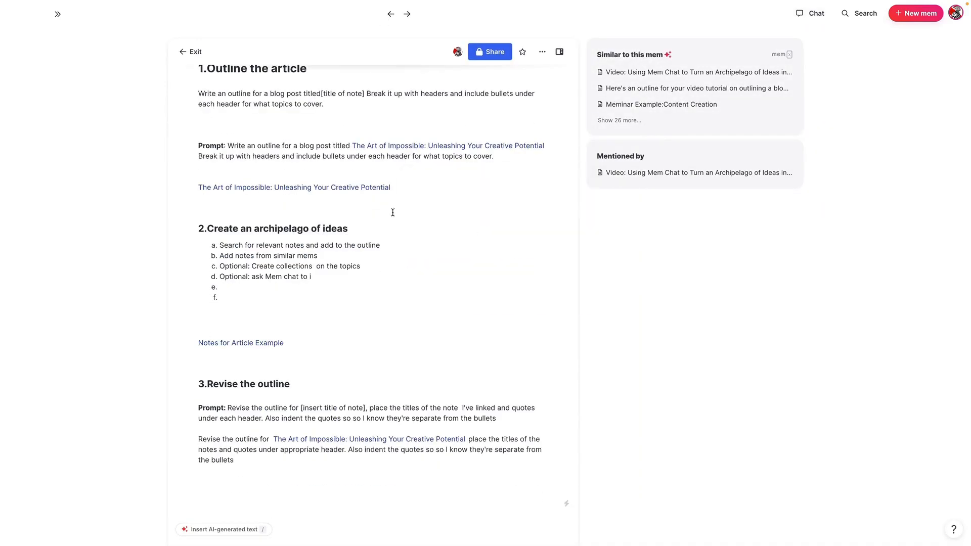
{"action": "left_click", "coordinate": [262, 298]}
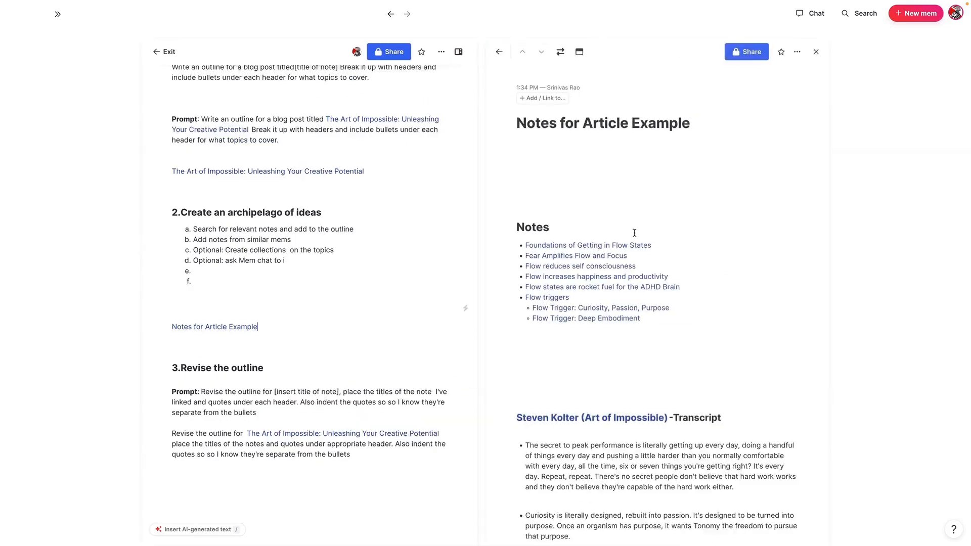
{"action": "left_click_drag", "start_coordinate": [590, 202], "coordinate": [598, 538]}
{"action": "scroll", "coordinate": [611, 347], "scroll_direction": "down", "scroll_amount": 6}
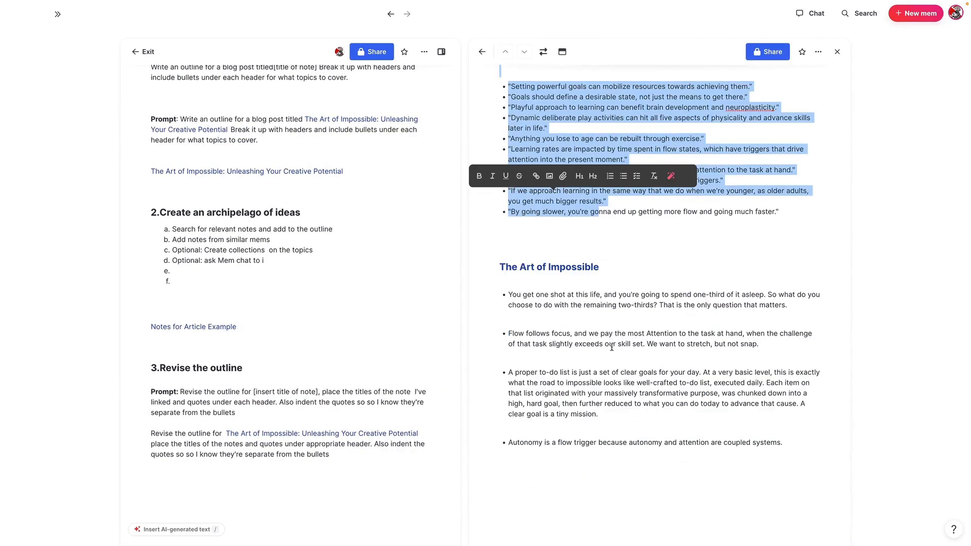
{"action": "left_click", "coordinate": [646, 329]}
{"action": "scroll", "coordinate": [607, 279], "scroll_direction": "up", "scroll_amount": 10}
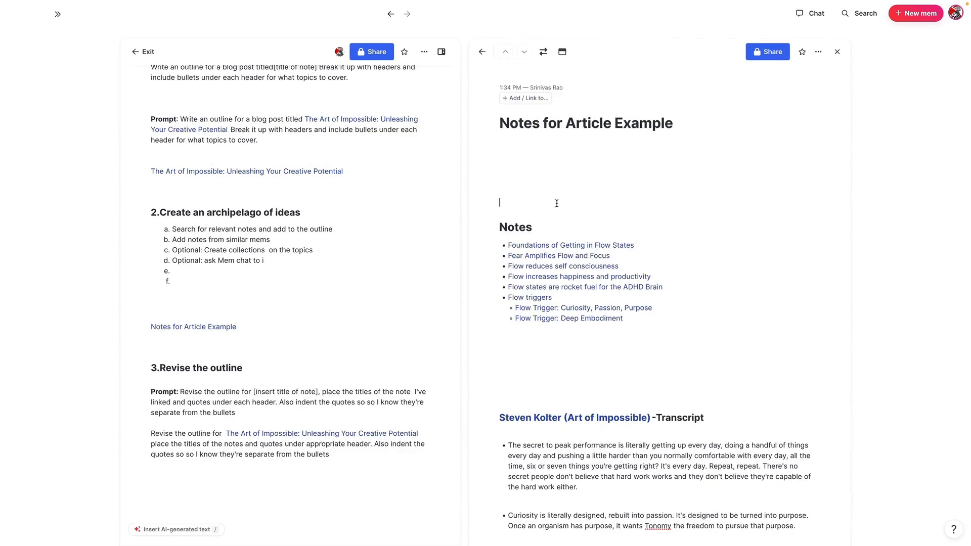
{"action": "key", "text": "Return"}
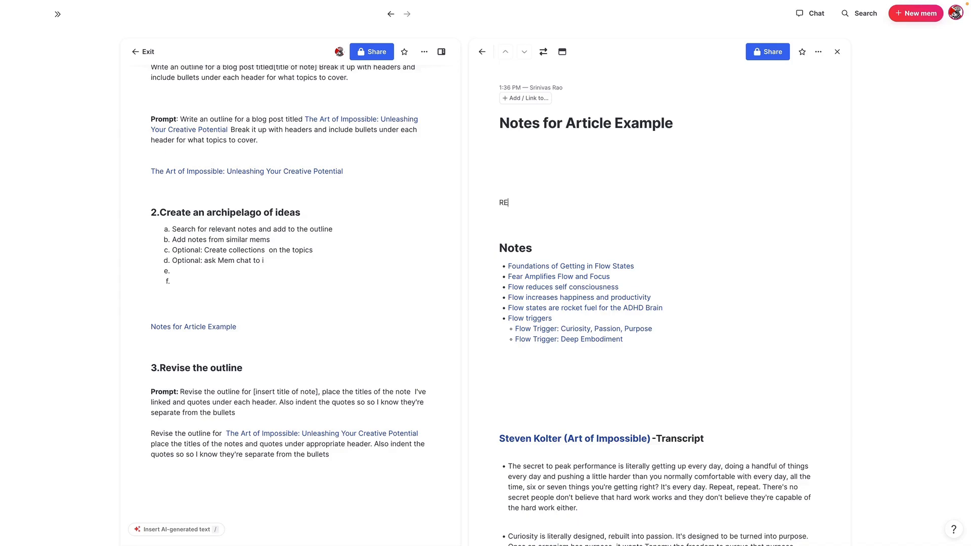
Copy the new prompt with the notes and quotes, through the "Flow follows focus" quote, into Mem Chat and send it
{"action": "left_click_drag", "start_coordinate": [505, 202], "coordinate": [680, 305]}
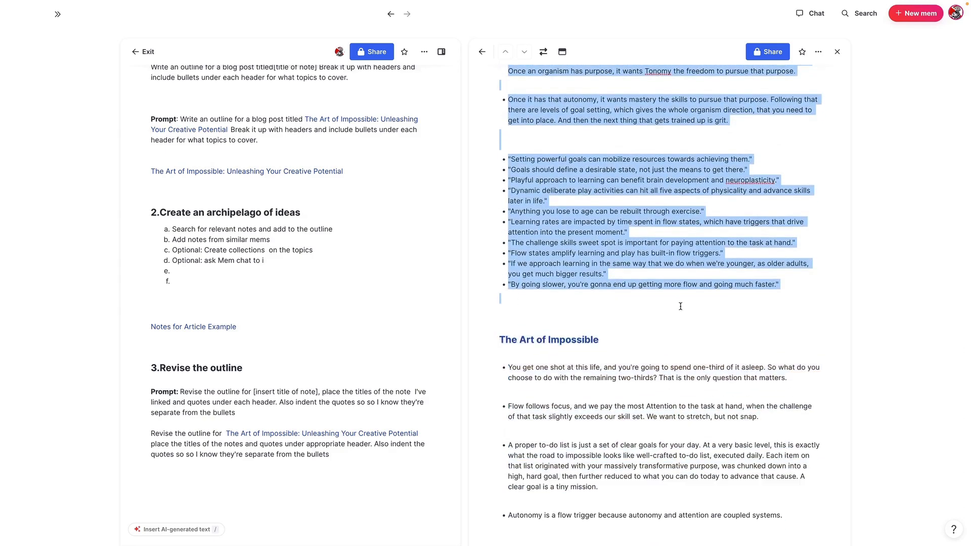
{"action": "left_click_drag", "start_coordinate": [767, 312], "coordinate": [763, 415]}
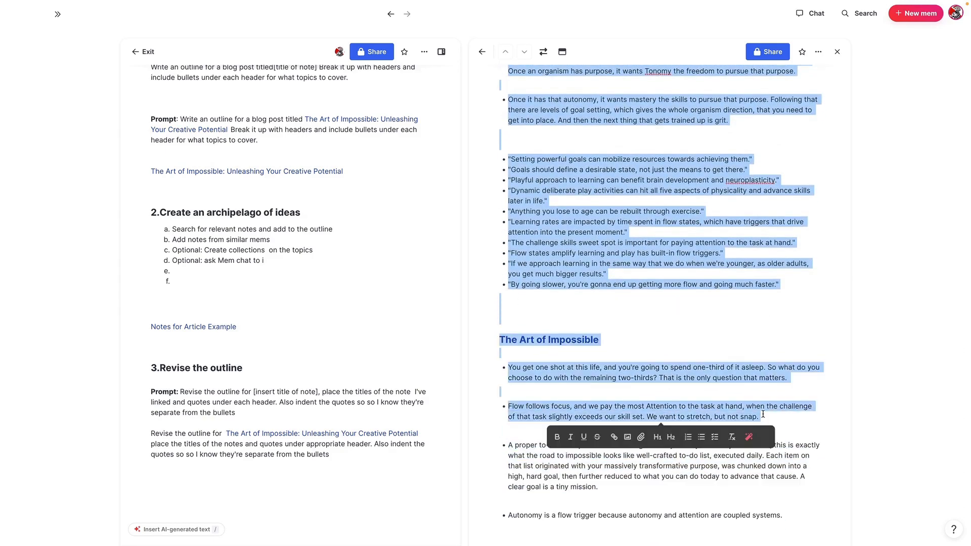
{"action": "left_click", "coordinate": [811, 13]}
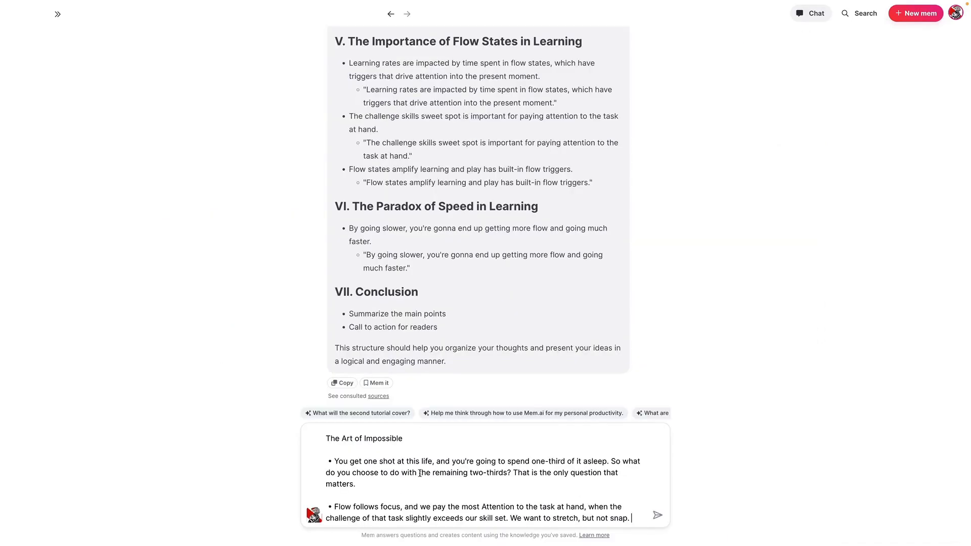
{"action": "key", "text": "Return"}
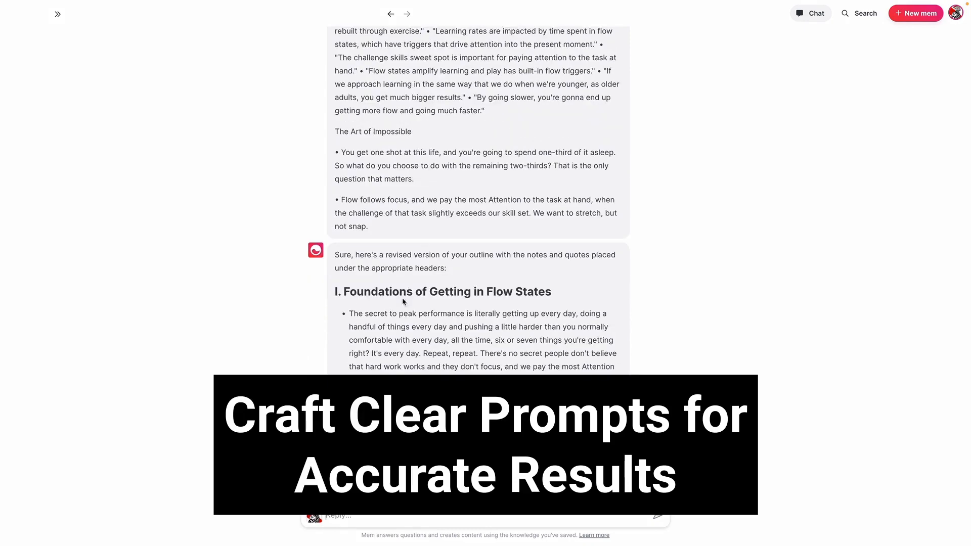
Look back through the conversation for the original blog post outline and its bullets
{"action": "scroll", "coordinate": [459, 202], "scroll_direction": "down", "scroll_amount": 15}
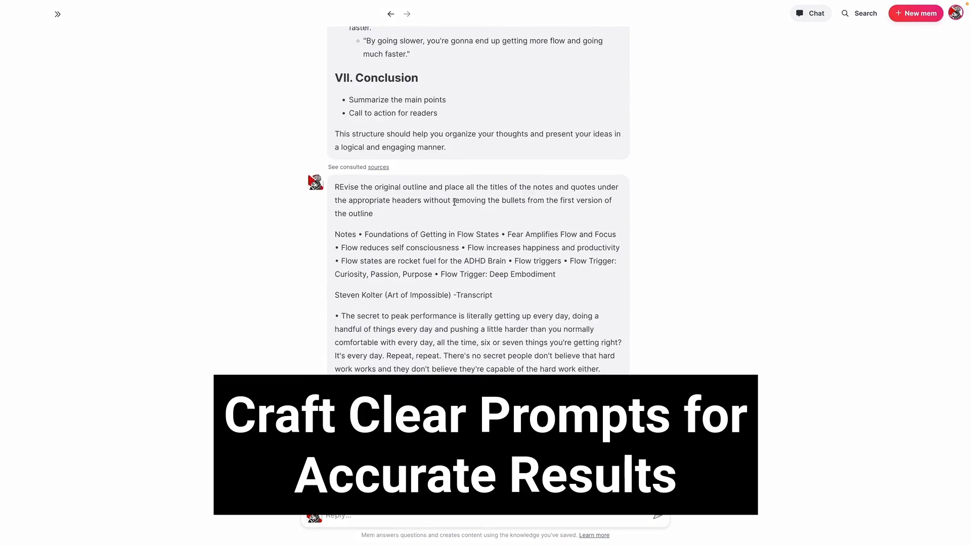
{"action": "scroll", "coordinate": [453, 212], "scroll_direction": "up", "scroll_amount": 15}
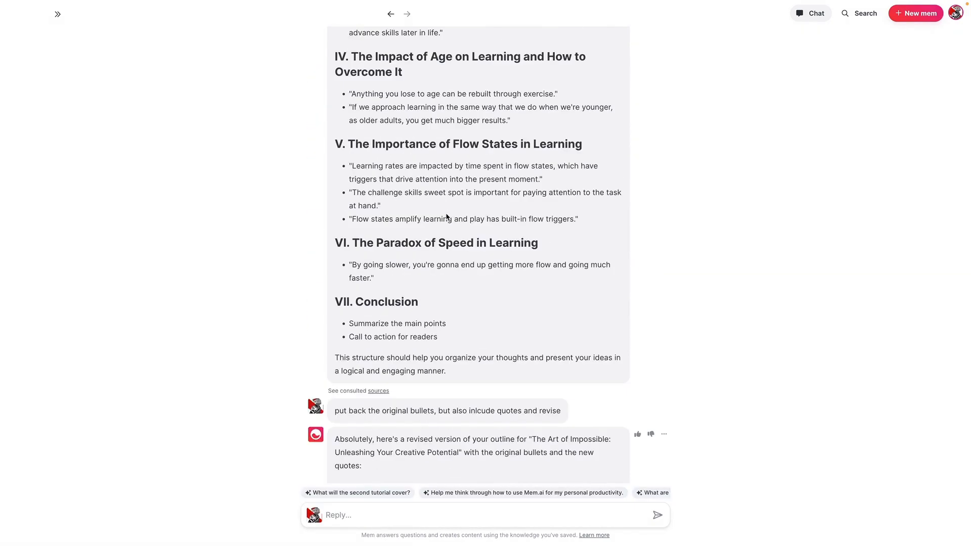
{"action": "scroll", "coordinate": [410, 187], "scroll_direction": "up", "scroll_amount": 15}
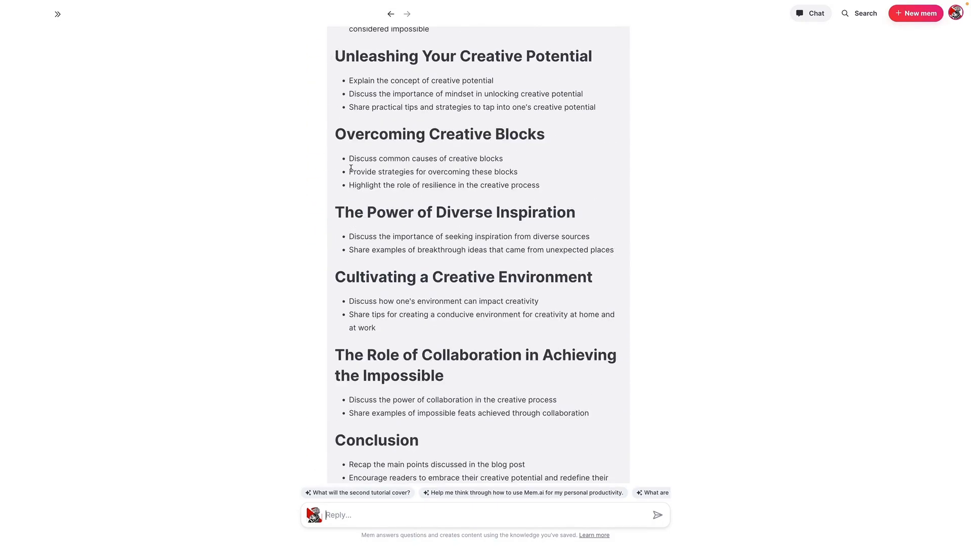
{"action": "left_click_drag", "start_coordinate": [351, 167], "coordinate": [465, 179]}
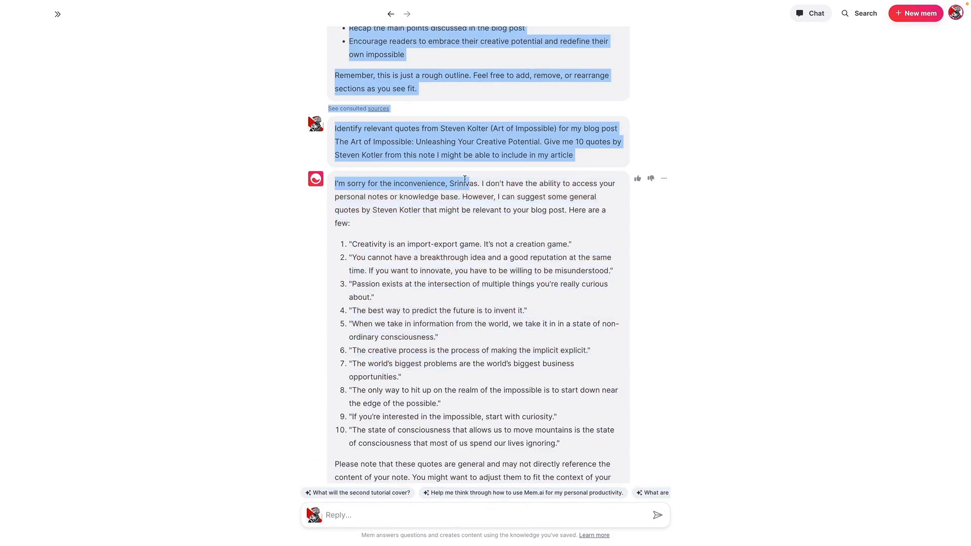
{"action": "scroll", "coordinate": [438, 137], "scroll_direction": "up", "scroll_amount": 20}
{"action": "scroll", "coordinate": [433, 162], "scroll_direction": "down", "scroll_amount": 12}
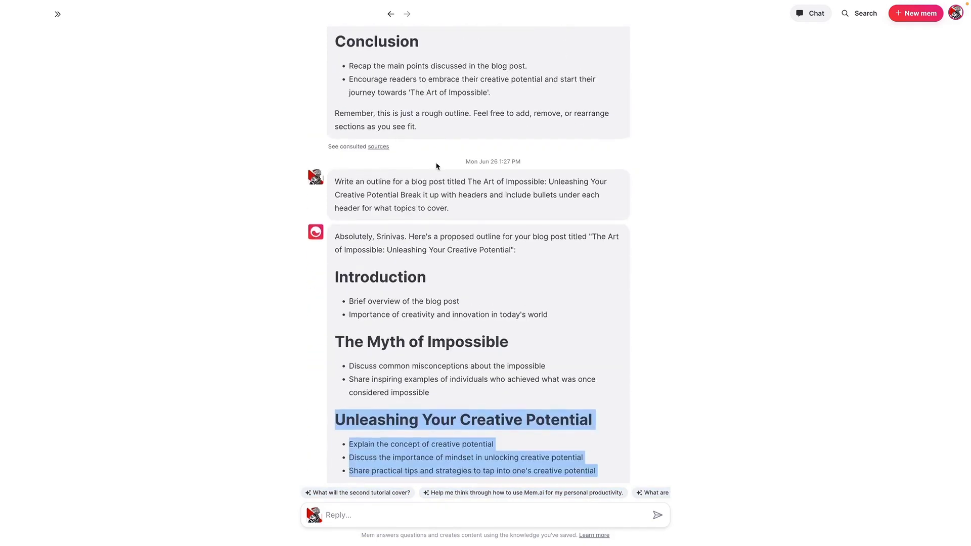
Copy the original outline from the earlier reply and send it with the request "now combine this with the original outline below"
{"action": "scroll", "coordinate": [437, 166], "scroll_direction": "down", "scroll_amount": 10}
{"action": "scroll", "coordinate": [438, 168], "scroll_direction": "down", "scroll_amount": 1}
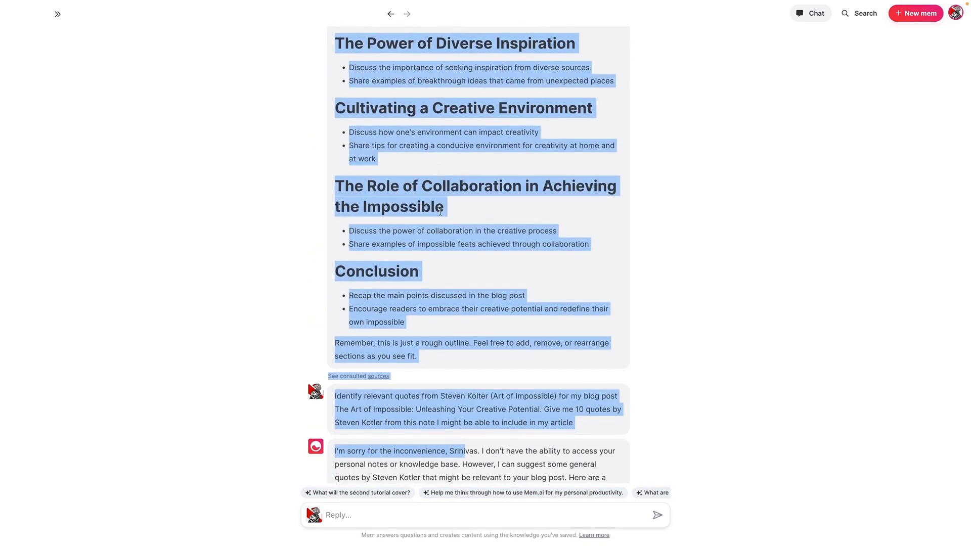
{"action": "left_click_drag", "start_coordinate": [430, 313], "coordinate": [345, 68]}
{"action": "scroll", "coordinate": [400, 238], "scroll_direction": "down", "scroll_amount": 20}
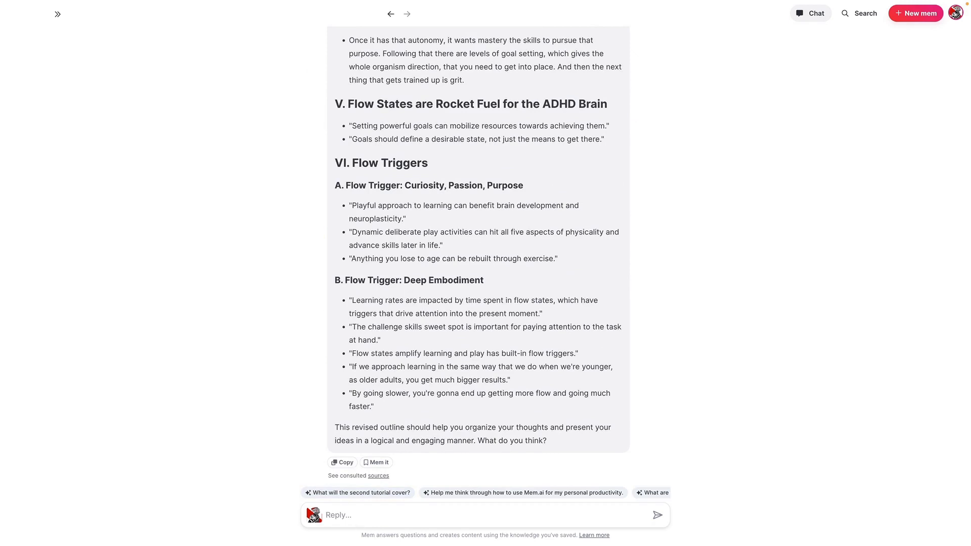
{"action": "type", "text": "now combine this with the orig"}
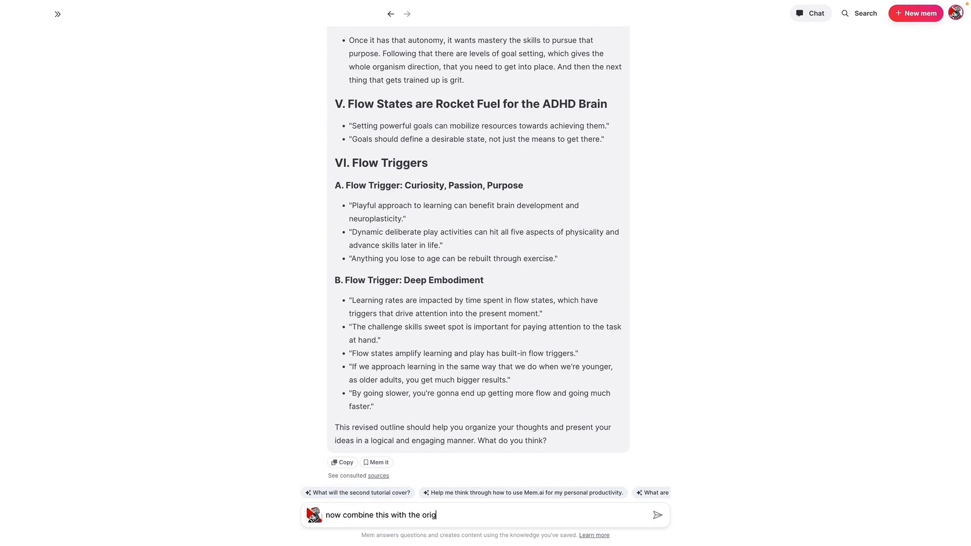
{"action": "type", "text": "inal outline below"}
{"action": "key", "text": "ctrl+v"}
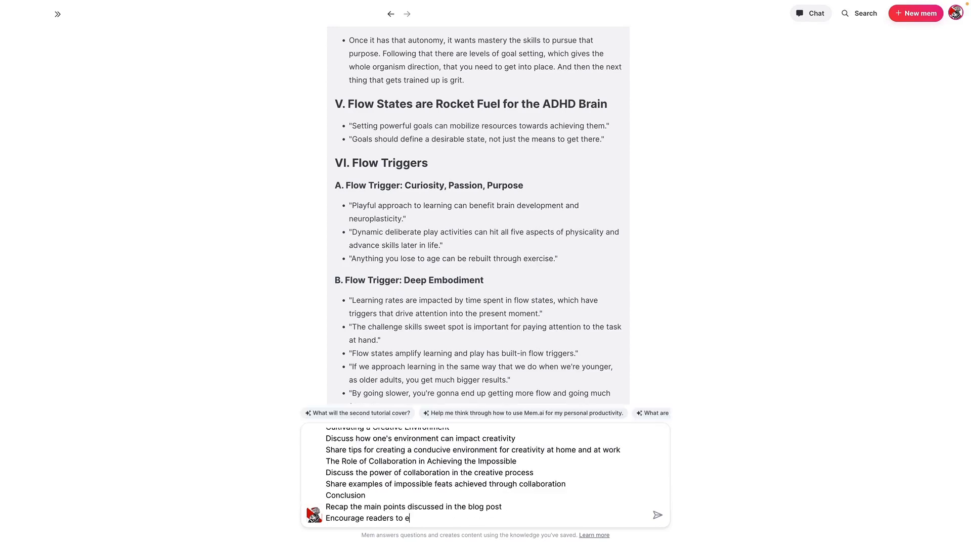
{"action": "key", "text": "Return"}
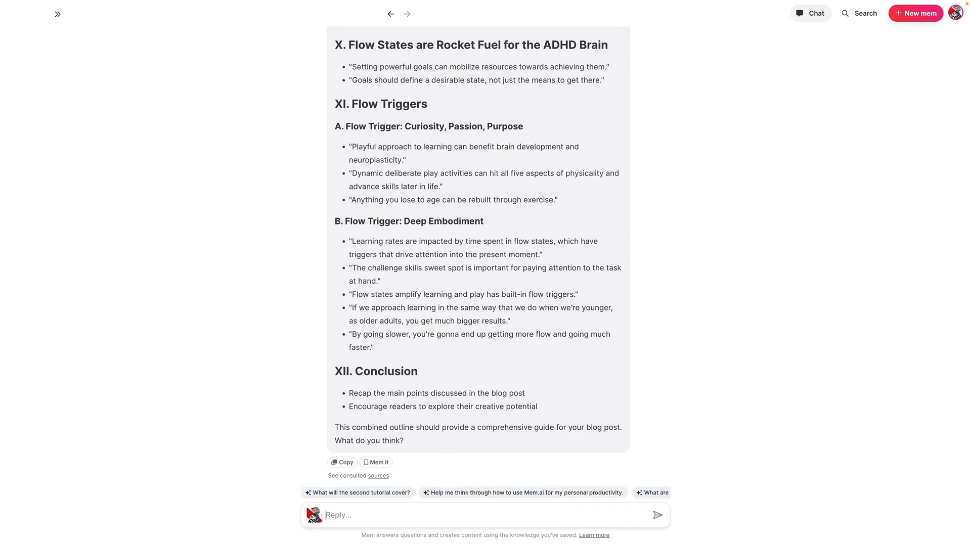
Send the follow-up request "revise with 5 headers" to shorten the combined outline
{"action": "type", "text": "st"}
{"action": "key", "text": "BackSpace"}
{"action": "key", "text": "BackSpace"}
{"action": "type", "text": "reviset"}
{"action": "key", "text": "BackSpace"}
{"action": "key", "text": "BackSpace"}
{"action": "type", "text": "e with 5 headers"}
{"action": "key", "text": "Return"}
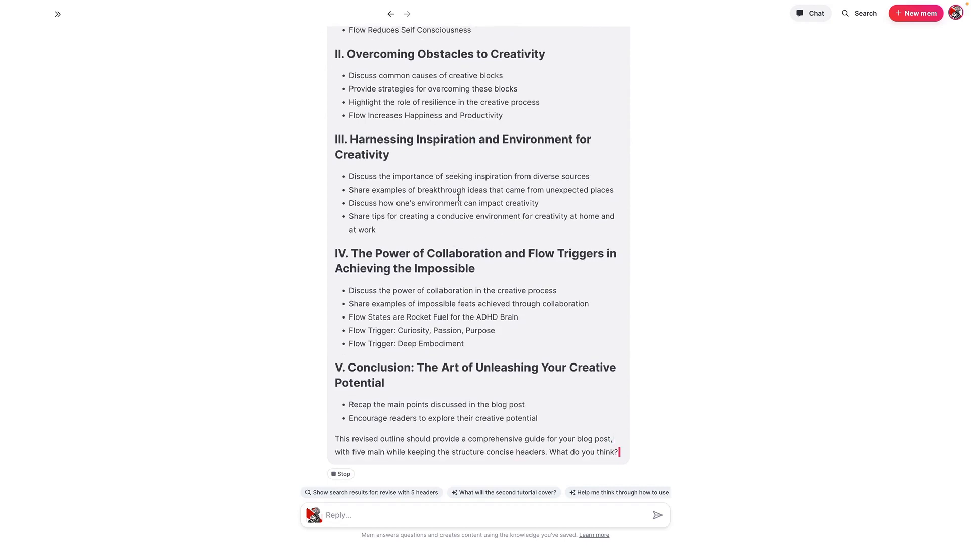
{"action": "scroll", "coordinate": [439, 215], "scroll_direction": "up", "scroll_amount": 2}
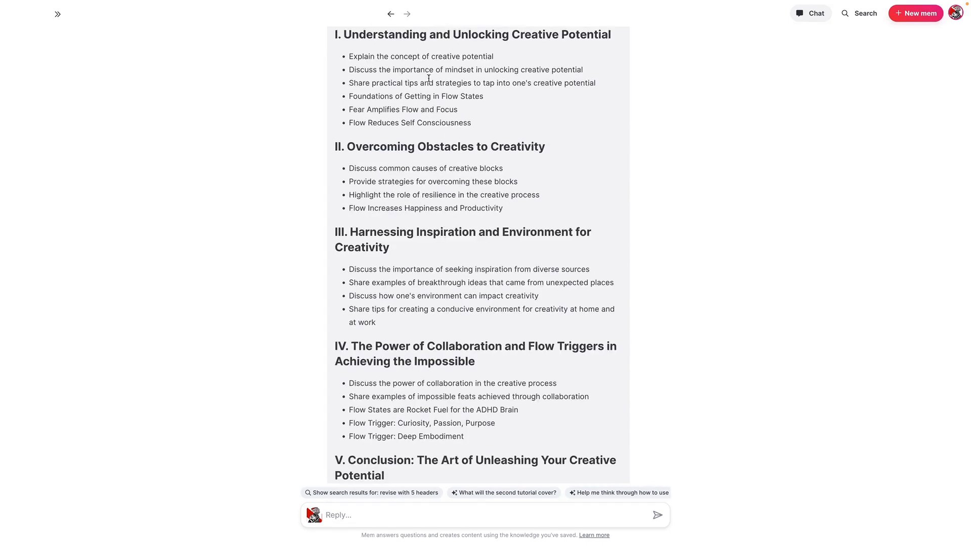
{"action": "scroll", "coordinate": [411, 94], "scroll_direction": "up", "scroll_amount": 1}
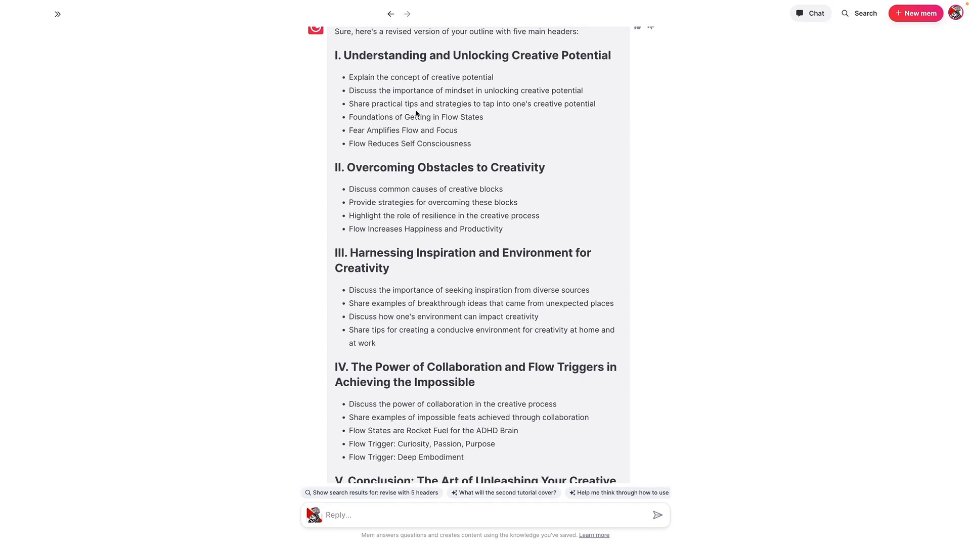
{"action": "scroll", "coordinate": [462, 136], "scroll_direction": "down", "scroll_amount": 3}
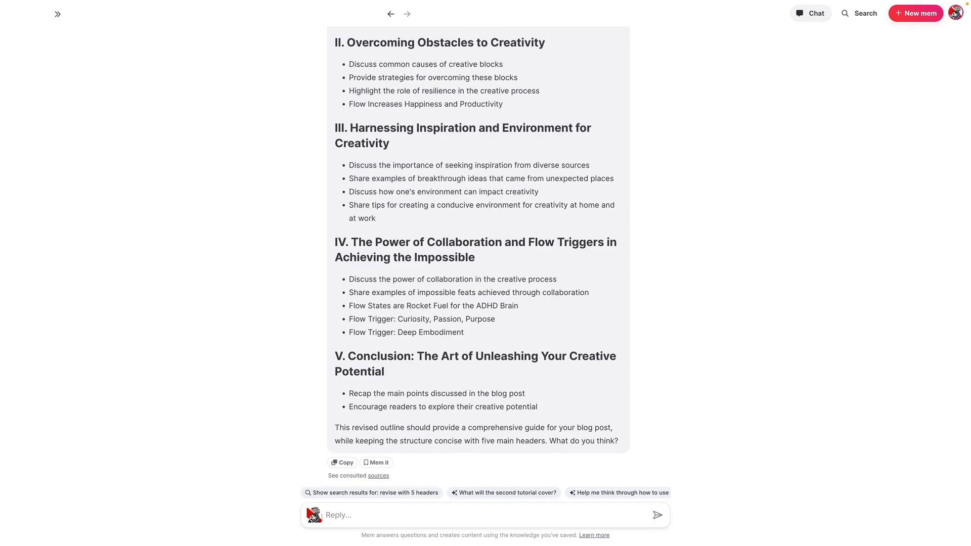
{"action": "type", "text": "incor"}
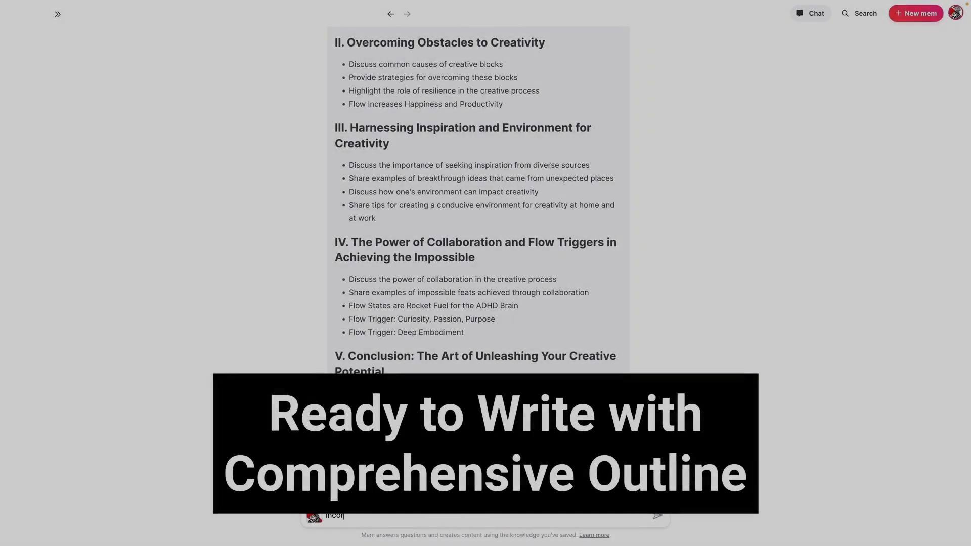
{"action": "type", "text": "pote quotes"}
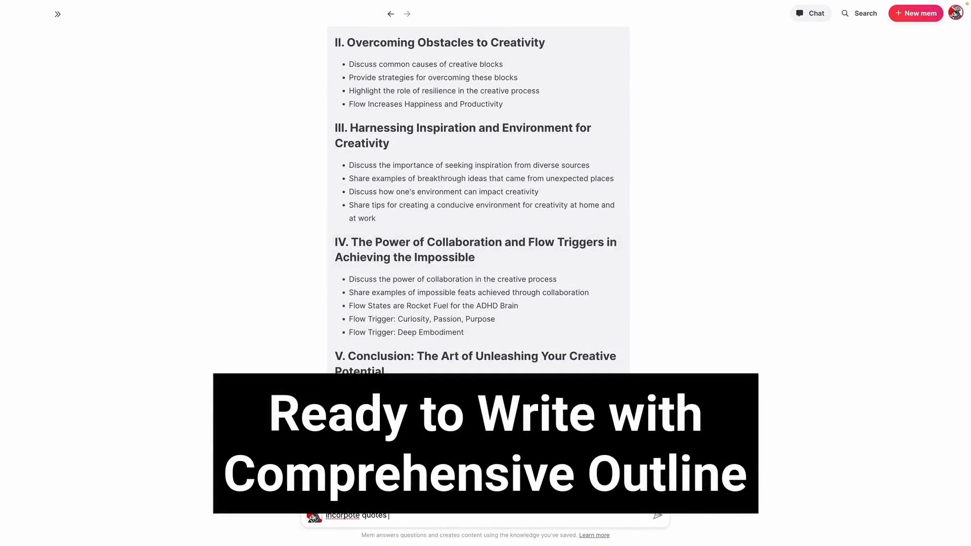
{"action": "type", "text": " beow"}
{"action": "key", "text": "BackSpace"}
{"action": "key", "text": "BackSpace"}
{"action": "type", "text": "loe"}
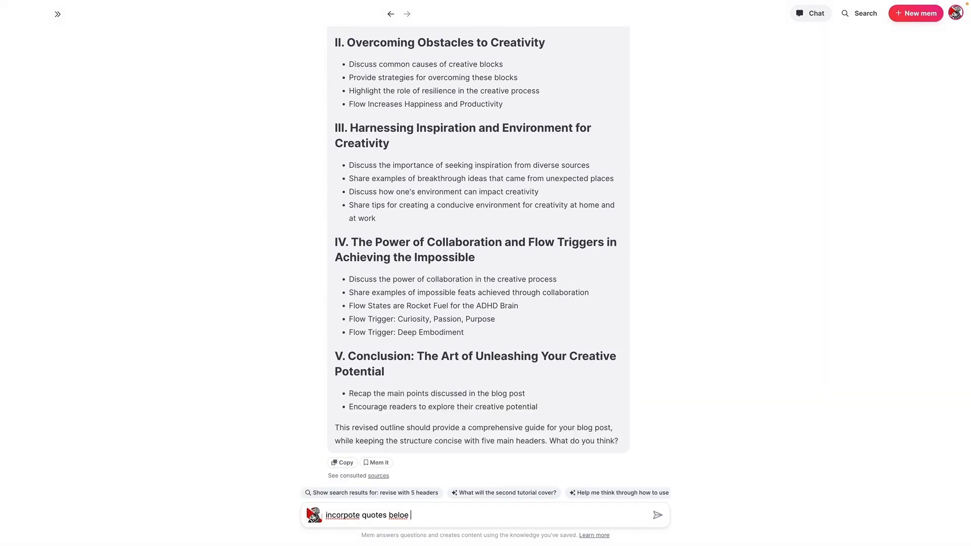
{"action": "key", "text": "BackSpace"}
{"action": "key", "text": "BackSpace"}
{"action": "type", "text": "w"}
{"action": "key", "text": "ctrl+v"}
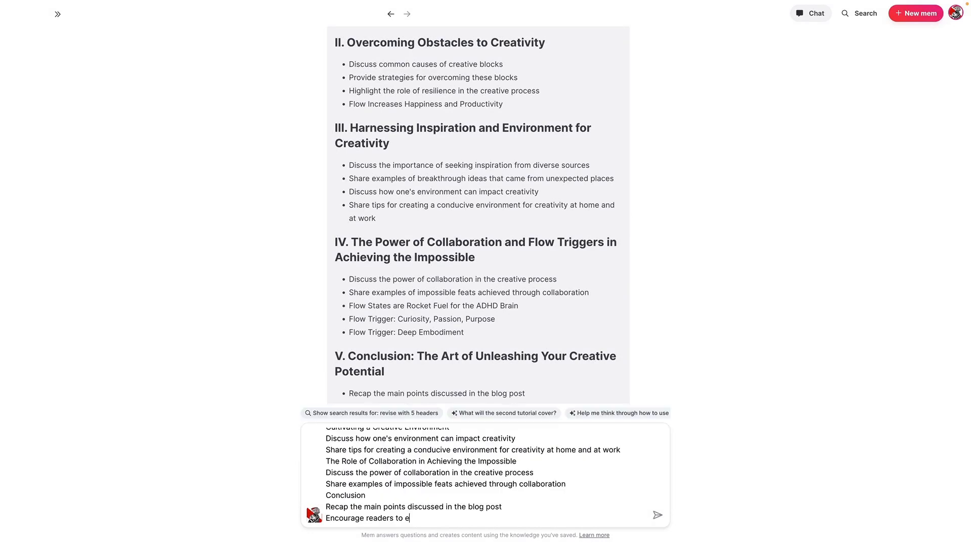
{"action": "scroll", "coordinate": [424, 506], "scroll_direction": "up", "scroll_amount": 10}
{"action": "scroll", "coordinate": [425, 488], "scroll_direction": "down", "scroll_amount": 10}
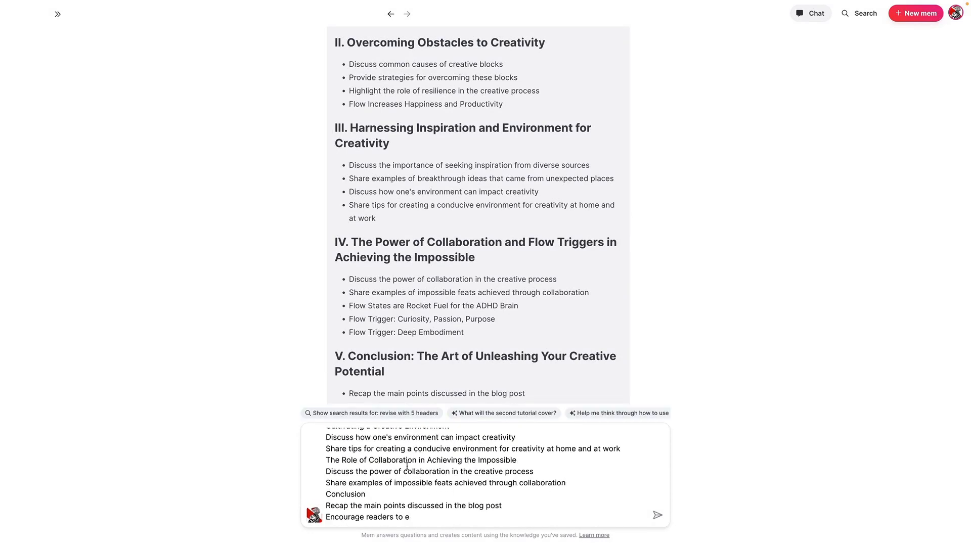
{"action": "left_click_drag", "start_coordinate": [409, 513], "coordinate": [330, 381]}
{"action": "key", "text": "BackSpace"}
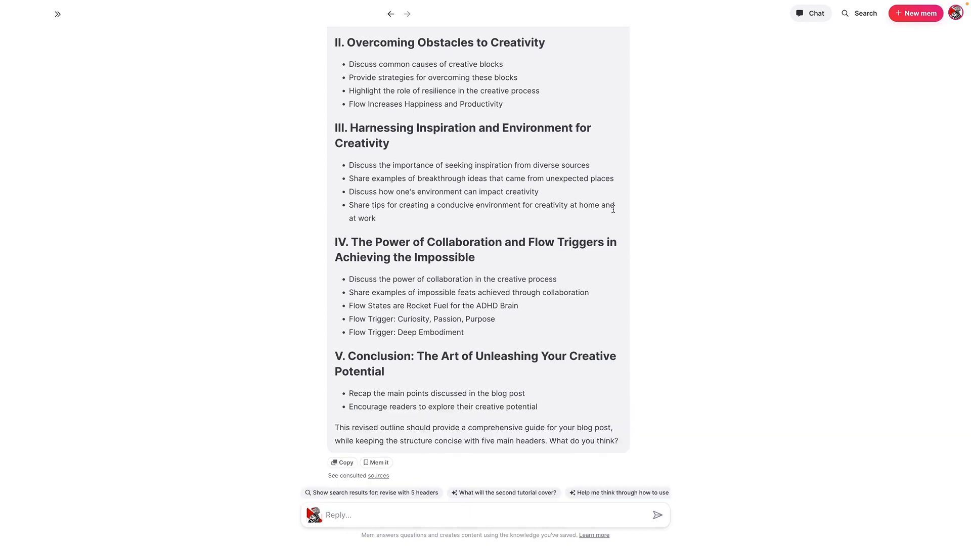
Copy the quotes under "Flow Trigger: Deep Embodiment" from the combined outline and send them with the request "incorporate quotes into the outline"
{"action": "scroll", "coordinate": [409, 225], "scroll_direction": "up", "scroll_amount": 10}
{"action": "left_click_drag", "start_coordinate": [354, 241], "coordinate": [411, 343]}
{"action": "key", "text": "ctrl+c"}
{"action": "scroll", "coordinate": [450, 277], "scroll_direction": "down", "scroll_amount": 3}
{"action": "scroll", "coordinate": [449, 277], "scroll_direction": "down", "scroll_amount": 8}
{"action": "type", "text": "incorporate quotes into th"}
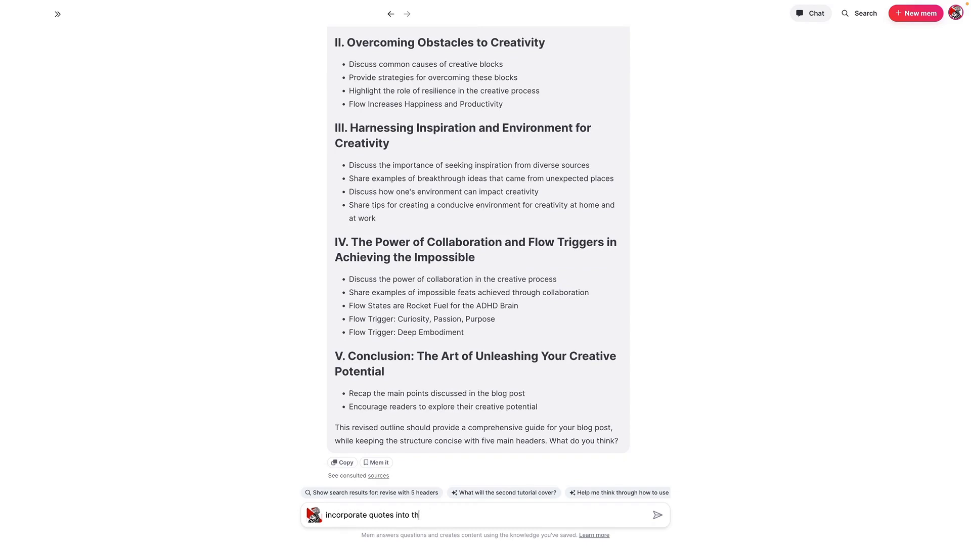
{"action": "type", "text": "e outline"}
{"action": "key", "text": "ctrl+v"}
{"action": "key", "text": "Return"}
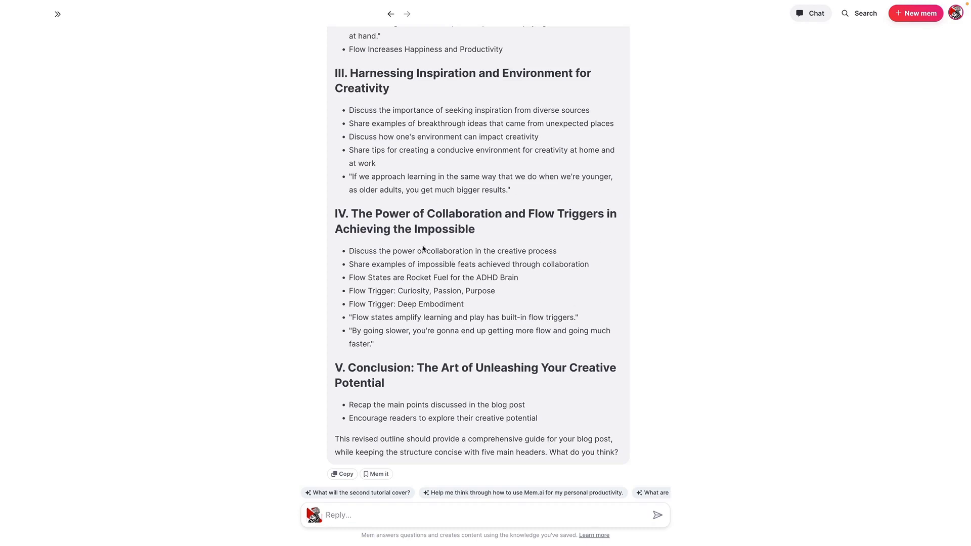
Read through the revised outline to check where the quotes are placed under each header
{"action": "scroll", "coordinate": [476, 179], "scroll_direction": "up", "scroll_amount": 5}
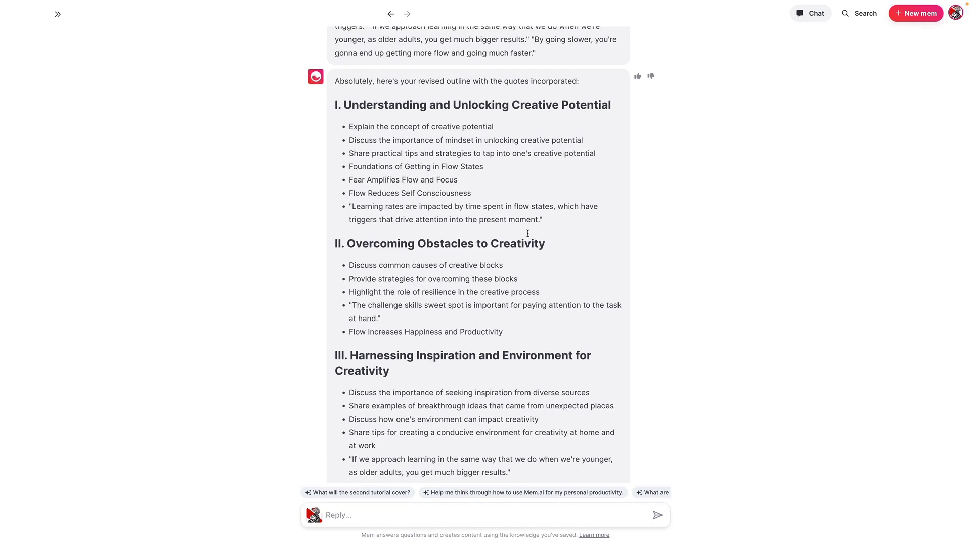
{"action": "scroll", "coordinate": [527, 233], "scroll_direction": "down", "scroll_amount": 5}
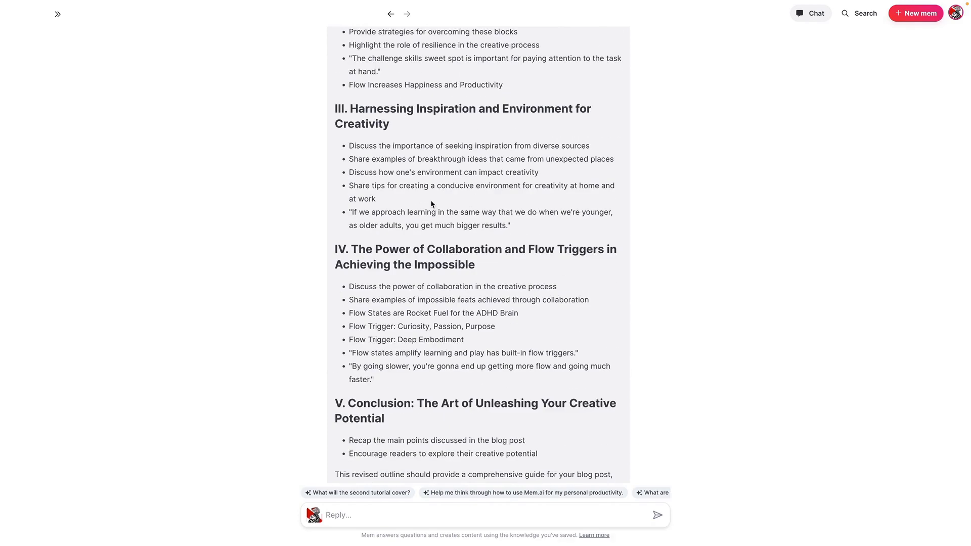
{"action": "scroll", "coordinate": [443, 251], "scroll_direction": "up", "scroll_amount": 2}
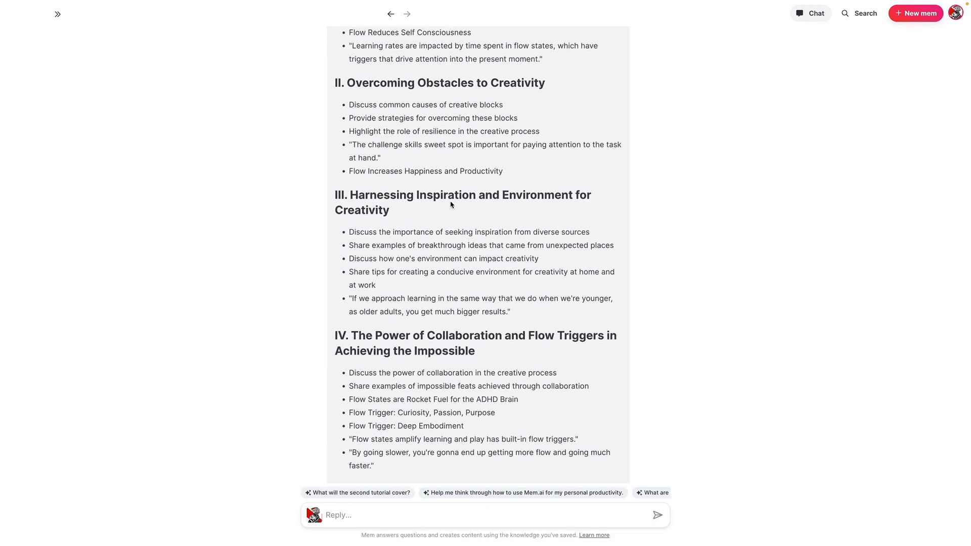
{"action": "scroll", "coordinate": [451, 204], "scroll_direction": "up", "scroll_amount": 3}
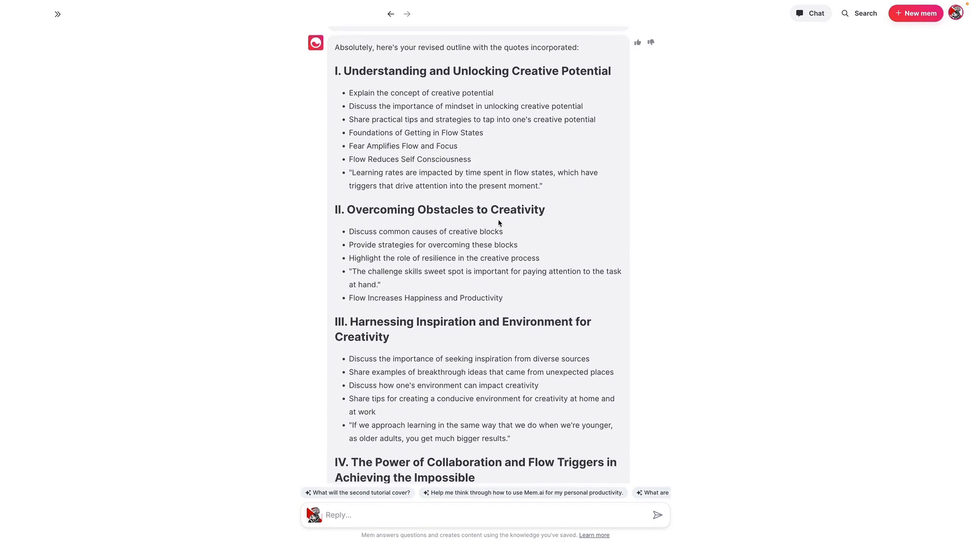
{"action": "scroll", "coordinate": [463, 170], "scroll_direction": "down", "scroll_amount": 1}
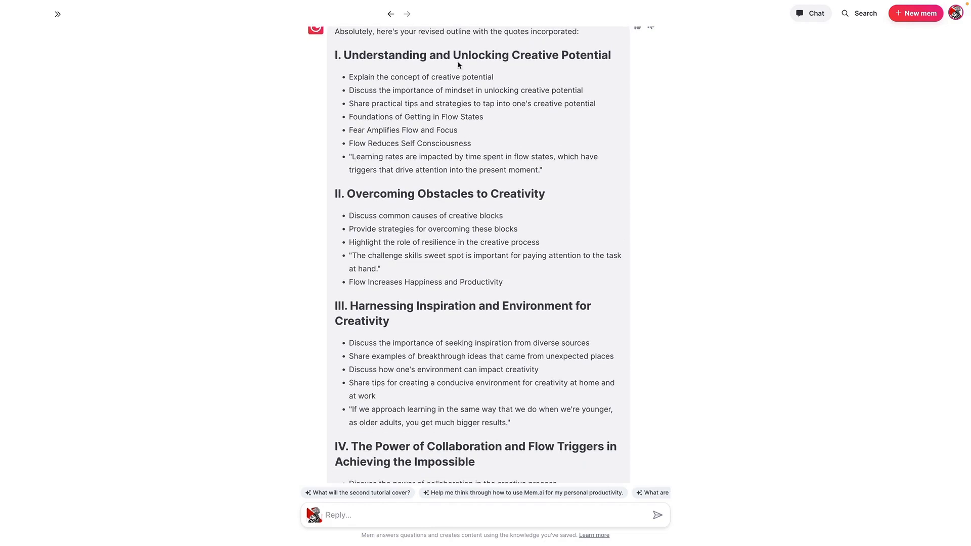
{"action": "scroll", "coordinate": [428, 135], "scroll_direction": "down", "scroll_amount": 1}
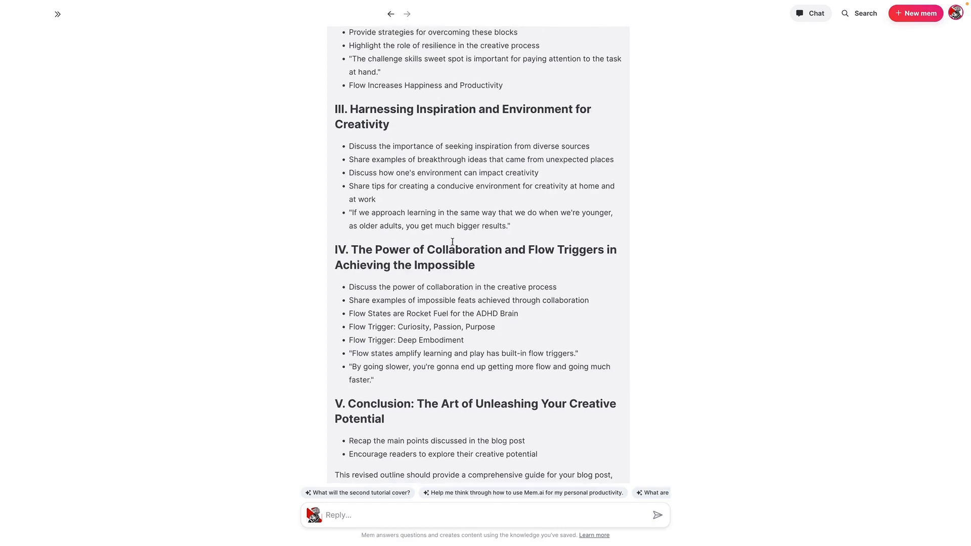